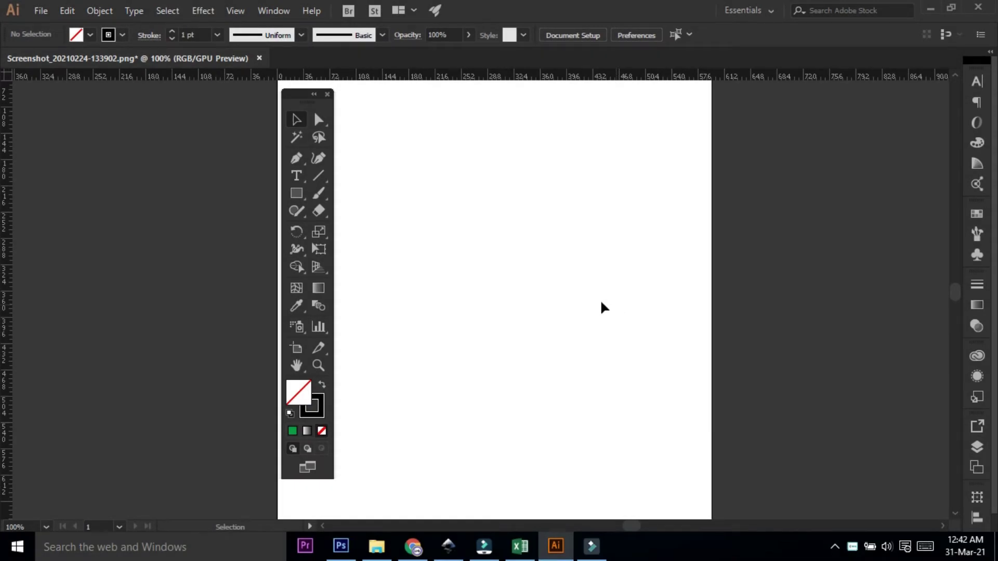
Draw a circle near the page centre with the Ellipse tool
left_click(296, 194)
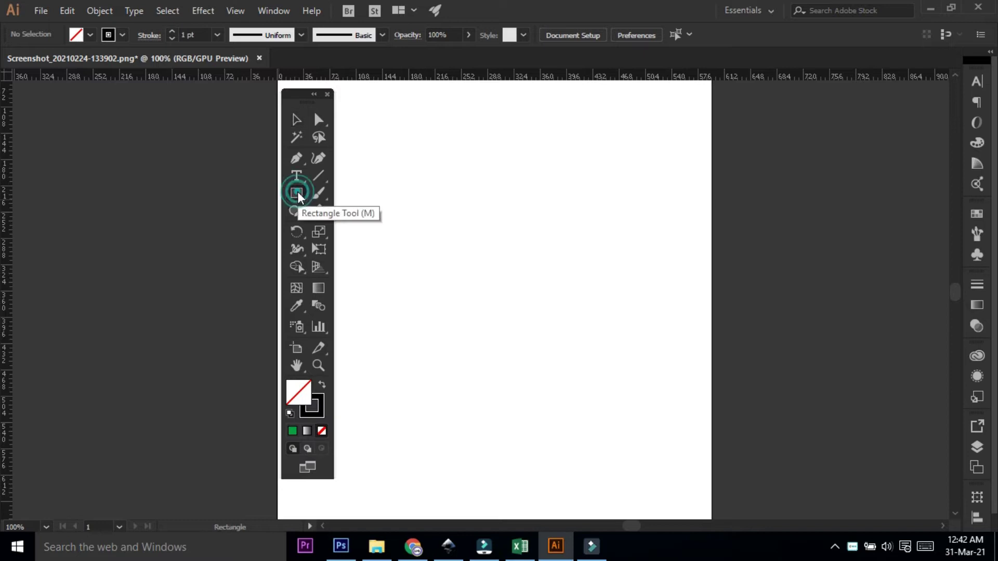
left_click_drag(297, 192, 336, 211)
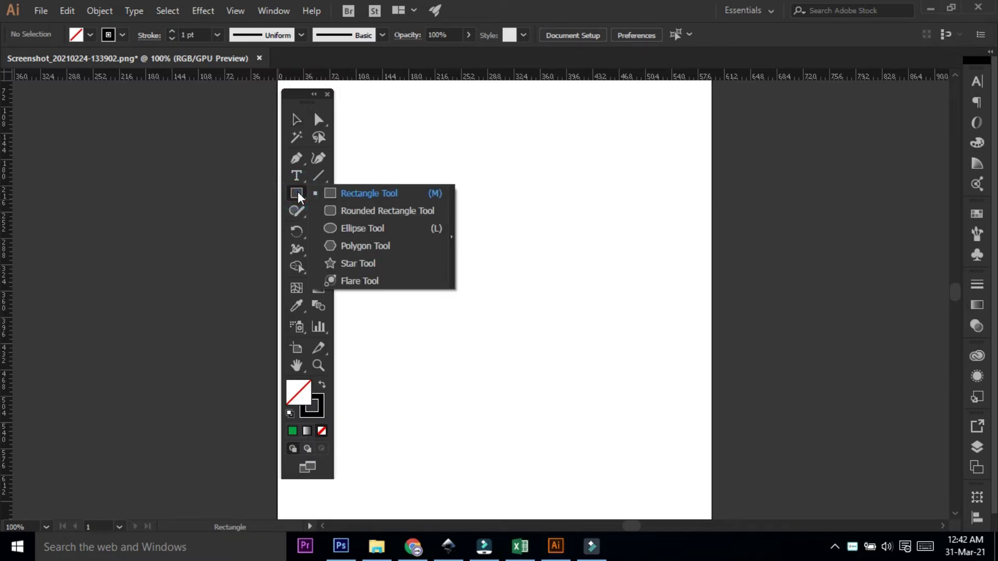
left_click_drag(336, 211, 351, 229)
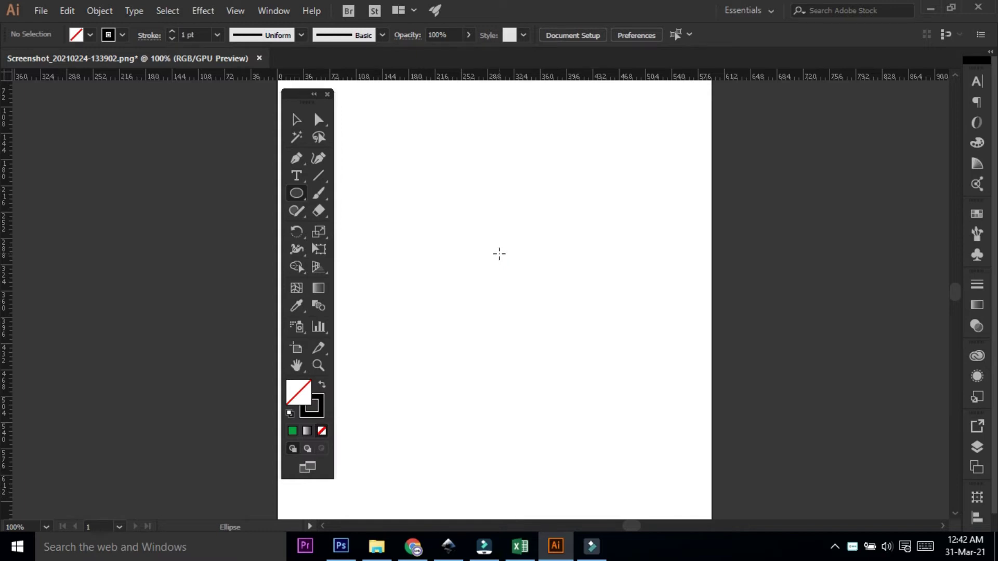
left_click_drag(499, 254, 554, 310)
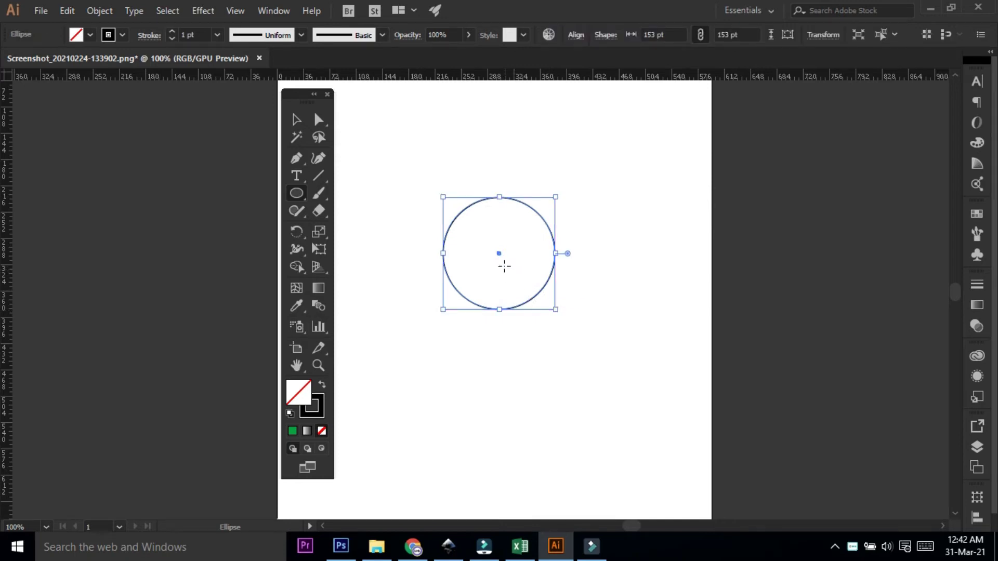
Paste a copy in front, shrink it concentrically, and shift both circles up-left
key("ctrl+c")
key("ctrl+f")
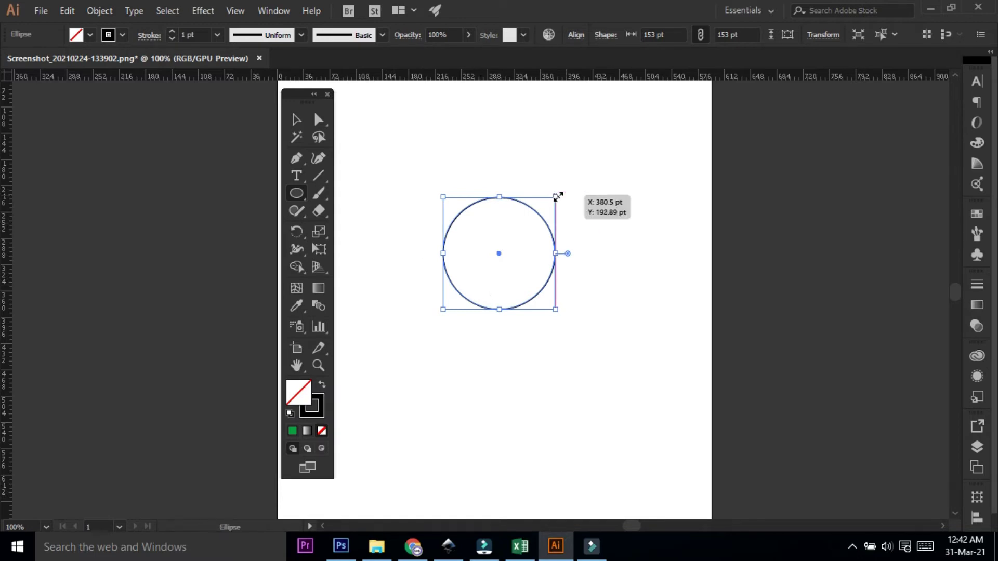
left_click_drag(556, 198, 540, 231)
left_click(296, 120)
left_click(572, 184)
mouse_move(408, 185)
left_mouse_down()
mouse_move(517, 298)
mouse_move(582, 312)
mouse_move(518, 299)
left_mouse_up()
left_click(622, 329)
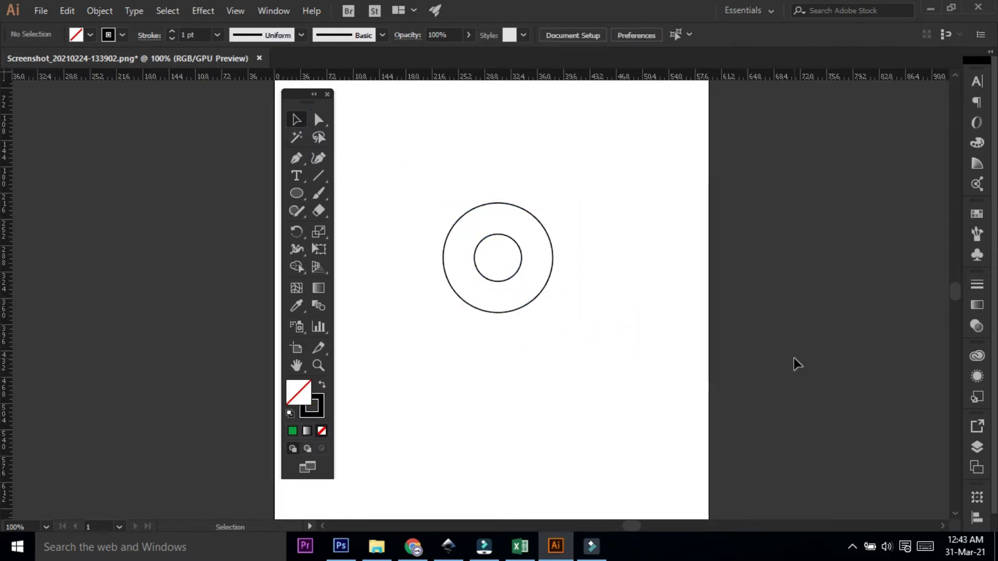
Draw a square around the circles so the outer circle touches its top and right
left_click_drag(293, 192, 360, 195)
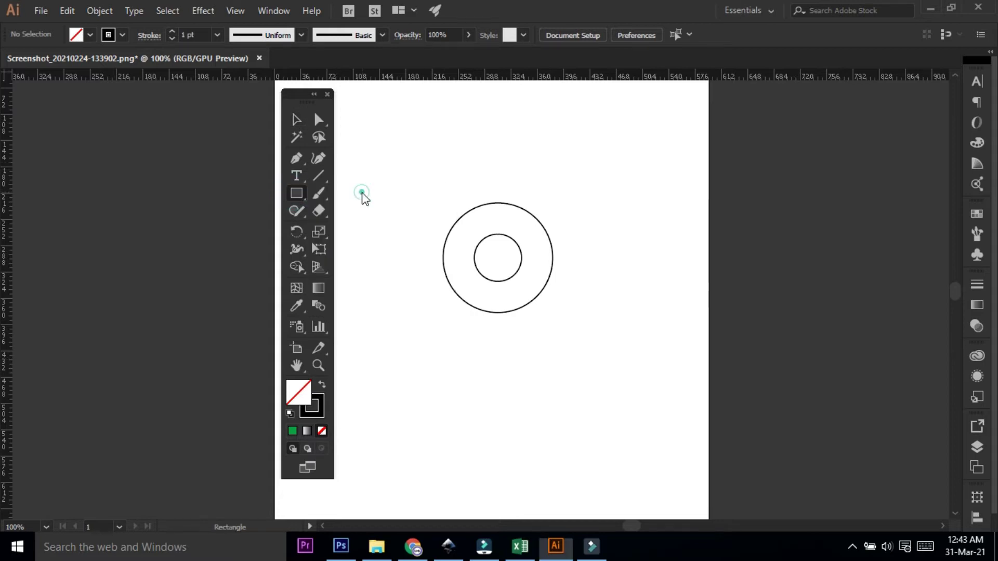
left_click_drag(498, 258, 564, 322)
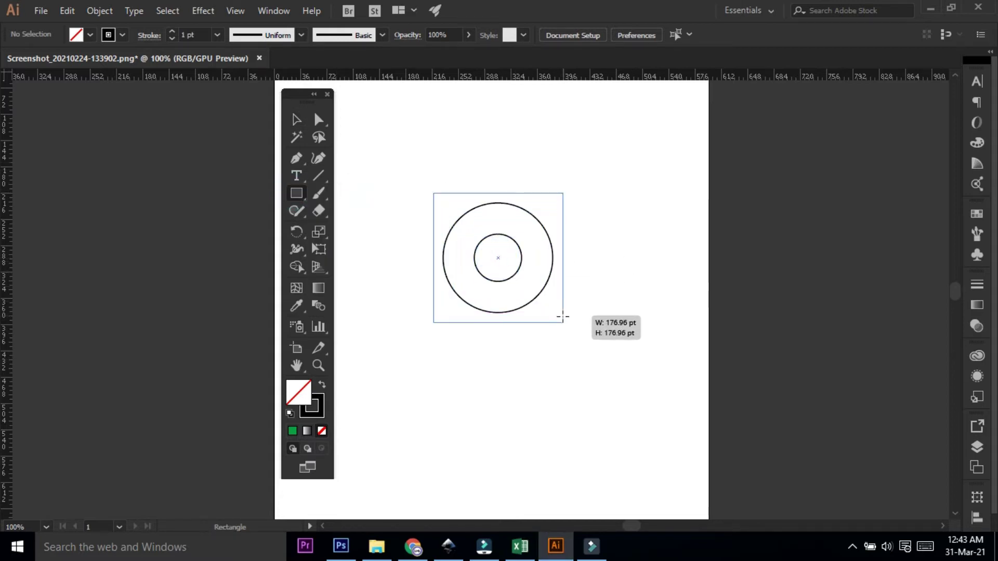
key("v")
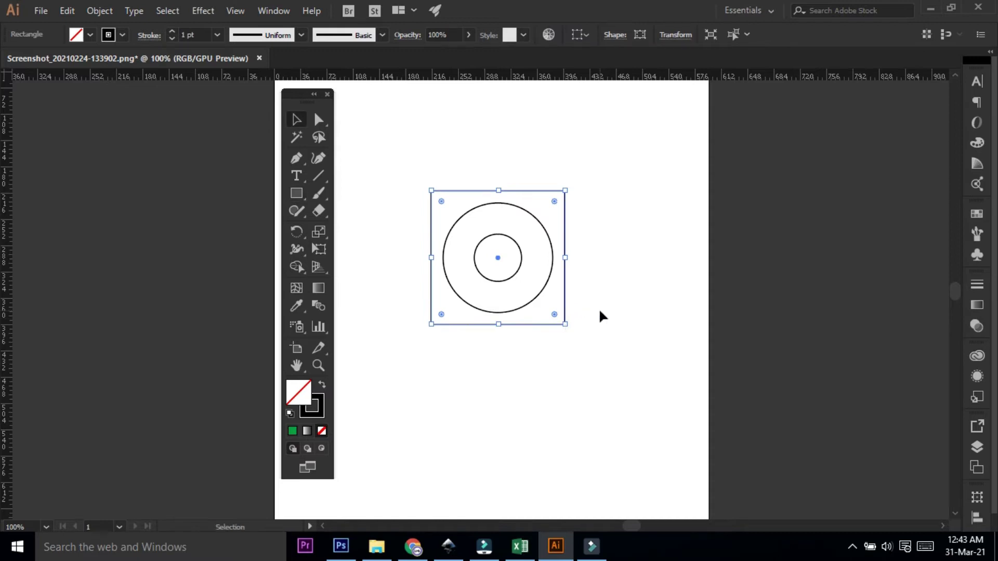
left_click_drag(566, 243, 554, 255)
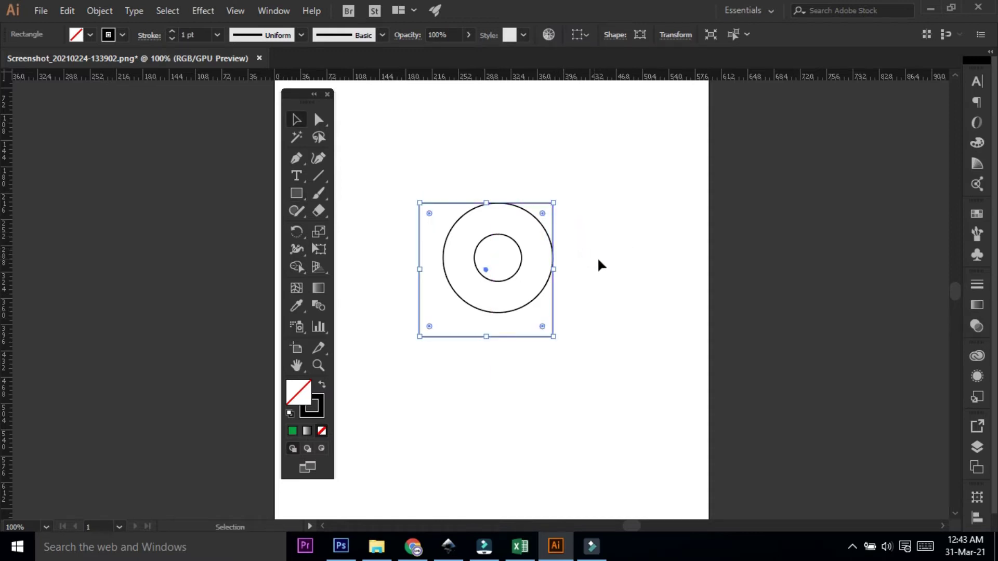
left_click(599, 257)
Remove the square's top-right anchor to turn it into a right triangle
left_click(552, 205)
left_click(599, 259)
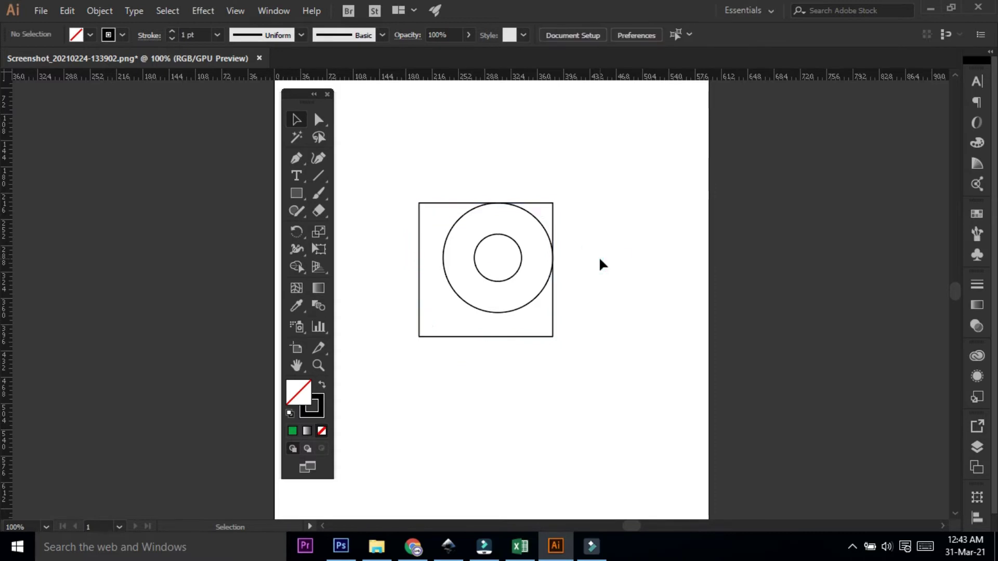
left_click(552, 210)
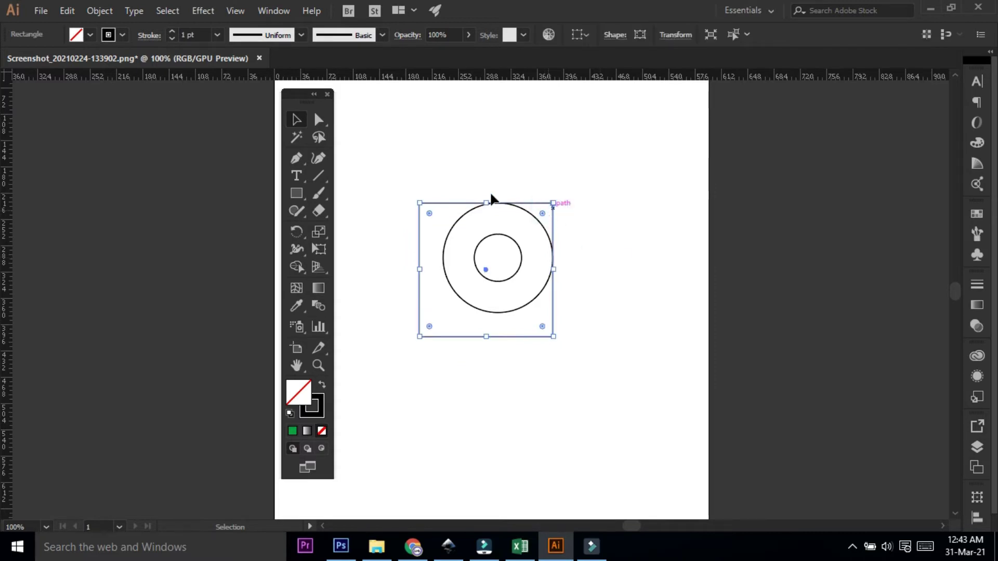
left_click(318, 120)
left_click_drag(553, 202, 485, 270)
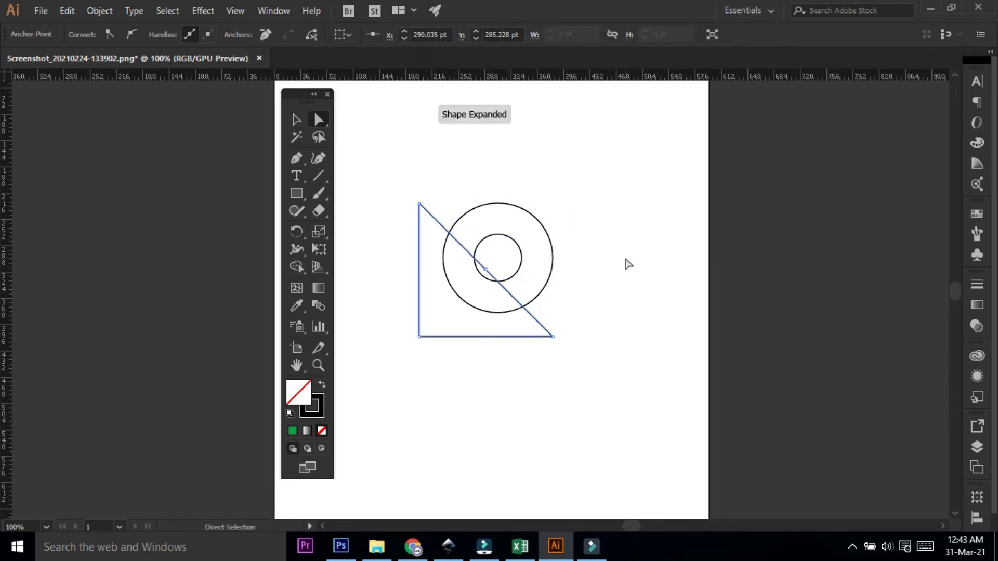
left_click(627, 263)
left_click(318, 176)
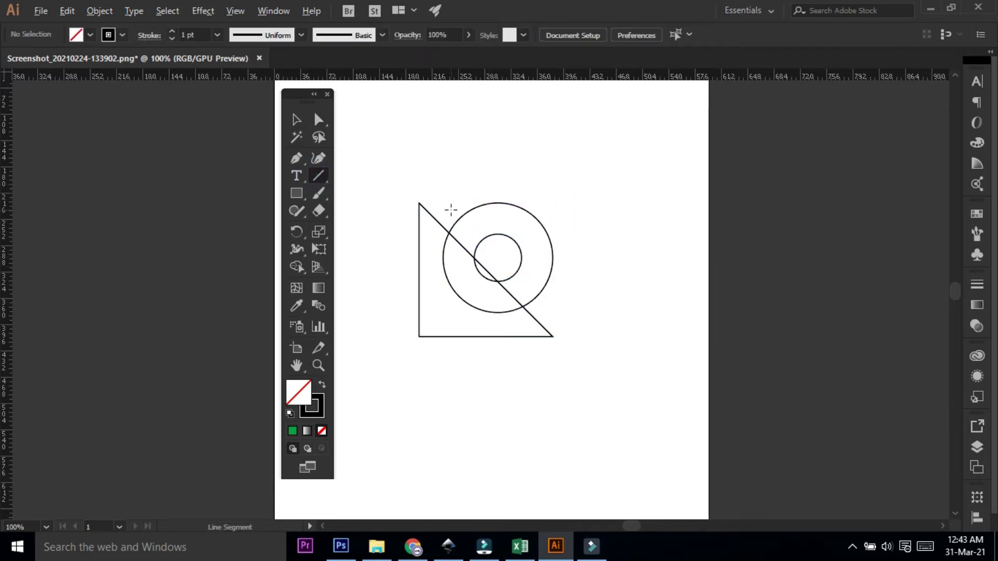
Draw a horizontal line from the triangle's corner to the outer circle's top
scroll(451, 208, "up", 2)
mouse_move(462, 183)
left_mouse_down()
mouse_move(460, 129)
mouse_move(454, 137)
left_mouse_up()
left_click_drag(377, 151, 534, 151)
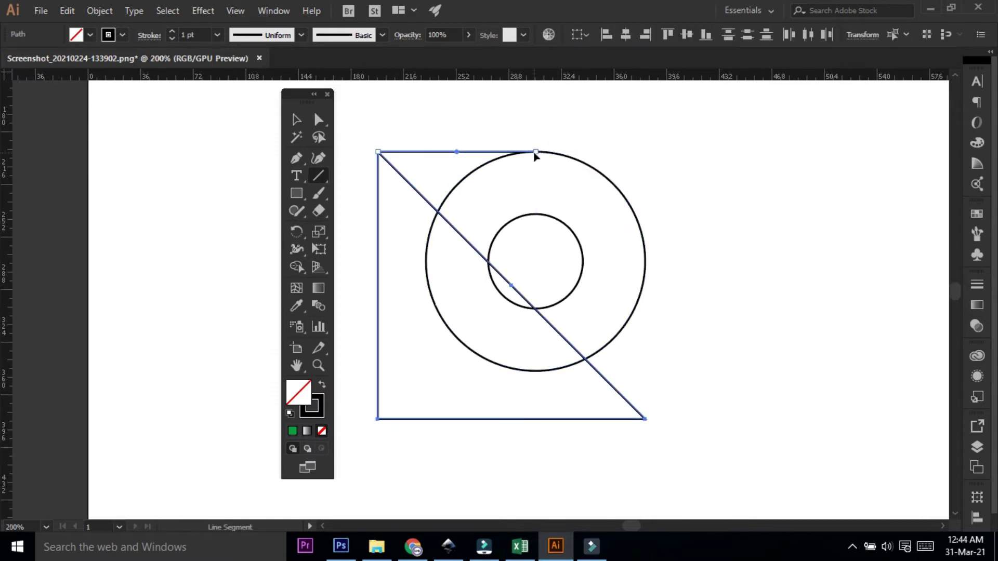
left_click(297, 119)
left_click(459, 128, "alt")
Copy the line down to the inner circle's top and select all shapes
left_click_drag(447, 151, 446, 221)
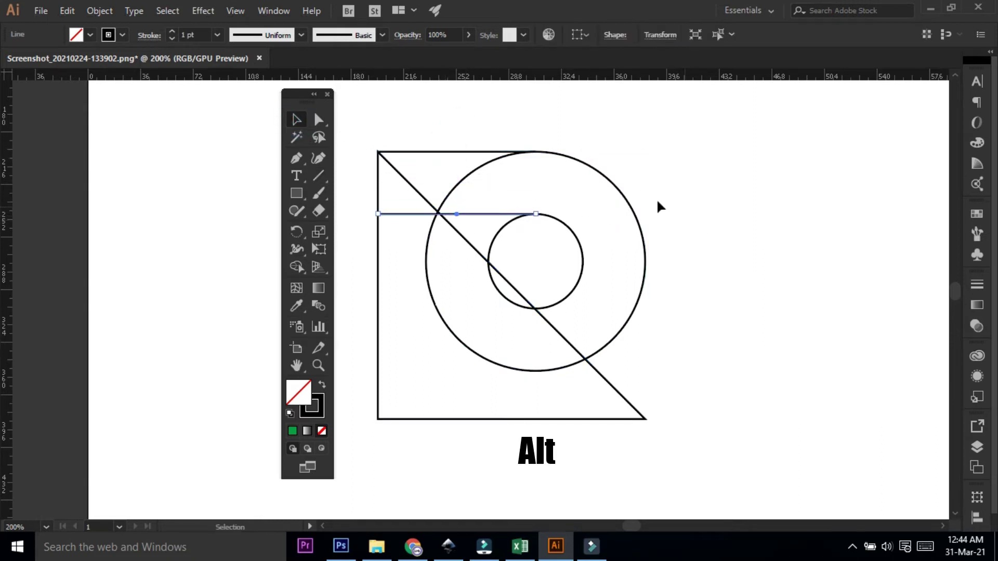
scroll(587, 189, "down", 1)
scroll(587, 188, "down", 1)
mouse_move(657, 250)
left_mouse_down()
mouse_move(631, 267)
mouse_move(619, 260)
left_mouse_up()
left_click(619, 261)
left_click_drag(390, 143, 599, 335)
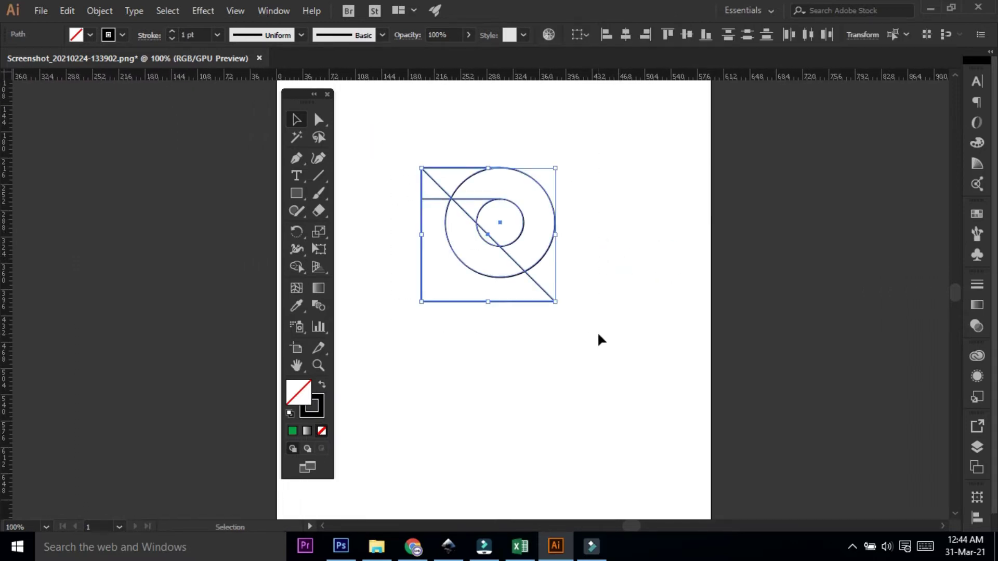
Shape-build the triangle into the outer ring and the small triangle into the inner circle
left_click(296, 267)
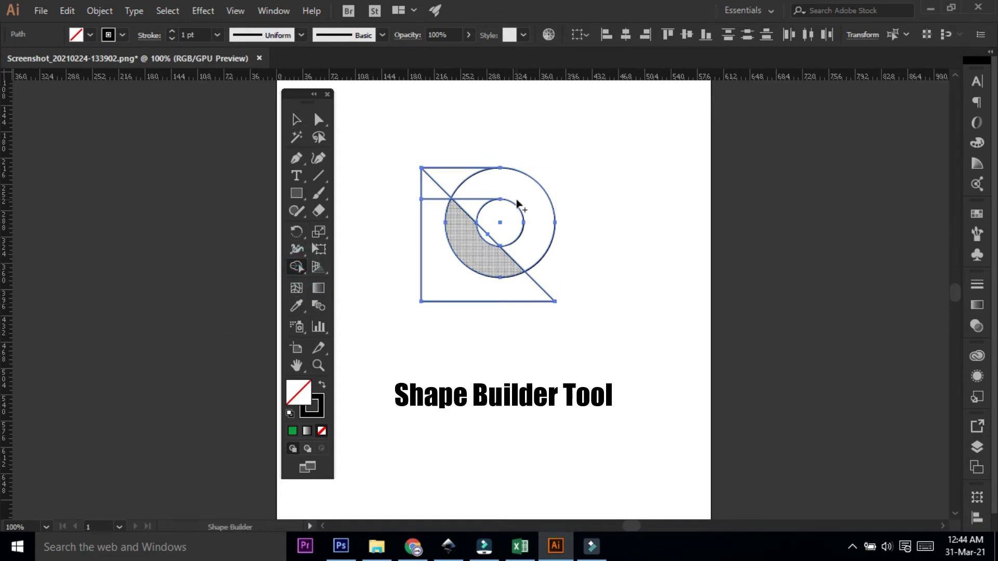
mouse_move(427, 191)
left_mouse_down()
mouse_move(491, 261)
mouse_move(493, 247)
left_mouse_up()
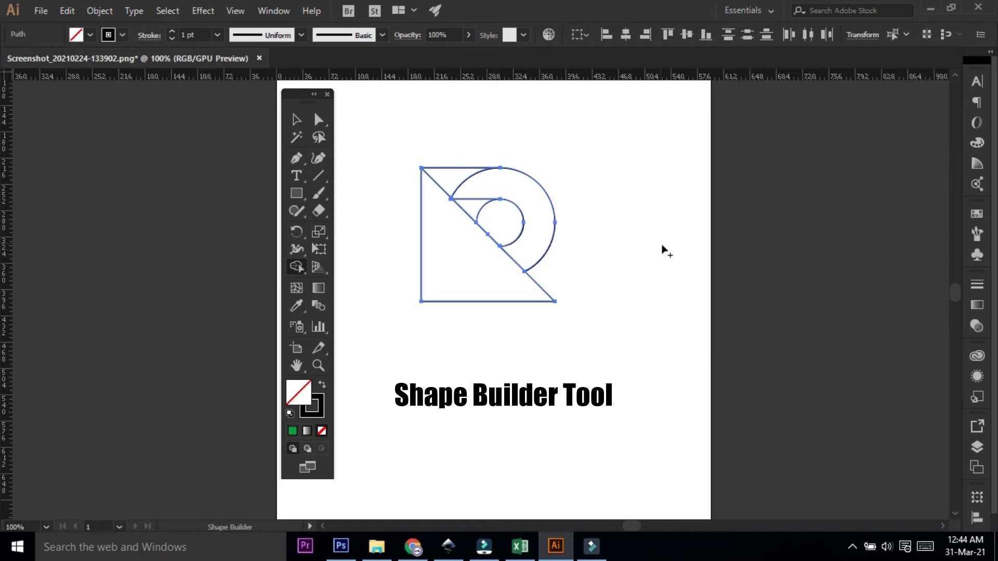
left_click_drag(466, 186, 485, 185)
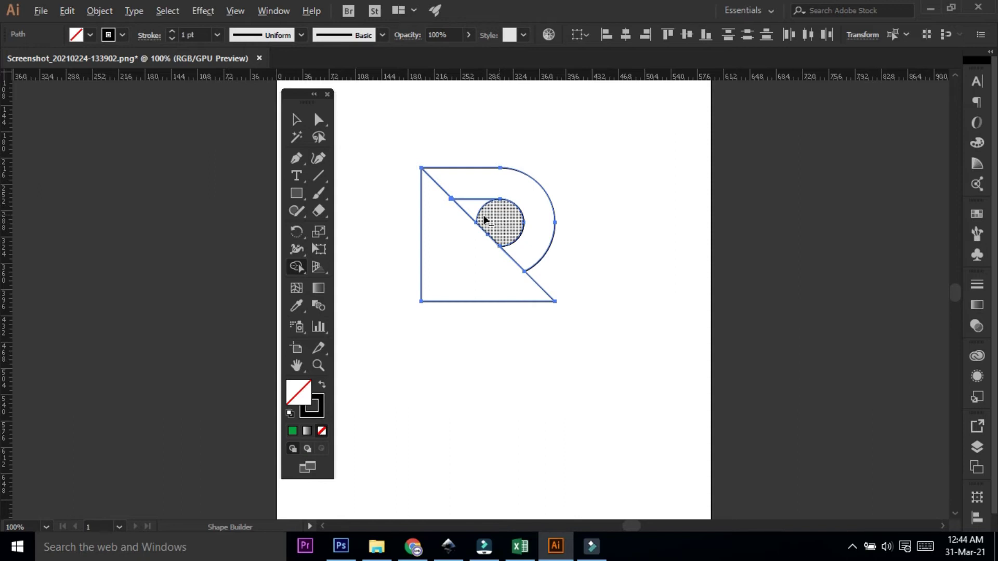
left_click_drag(475, 214, 505, 239)
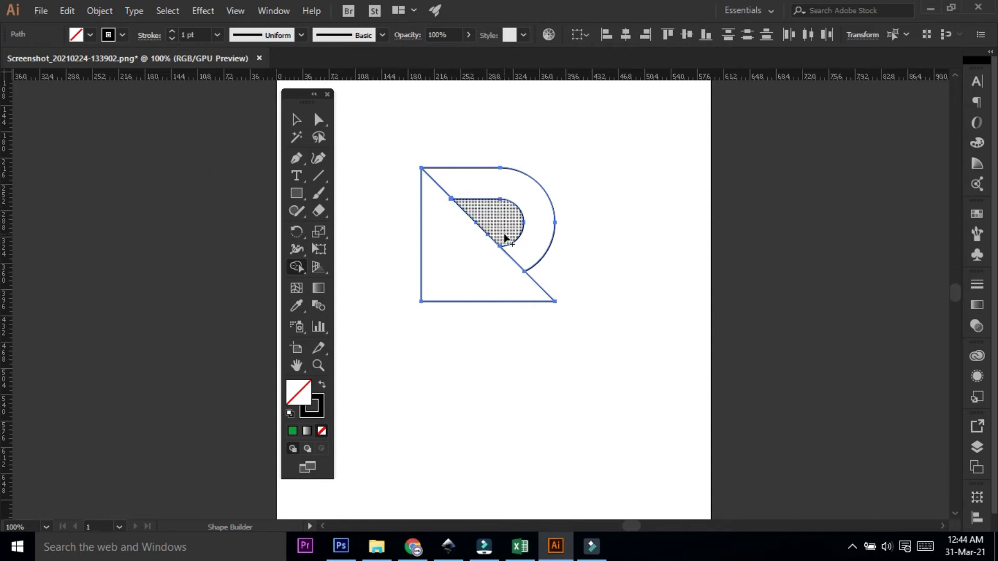
left_click(297, 120)
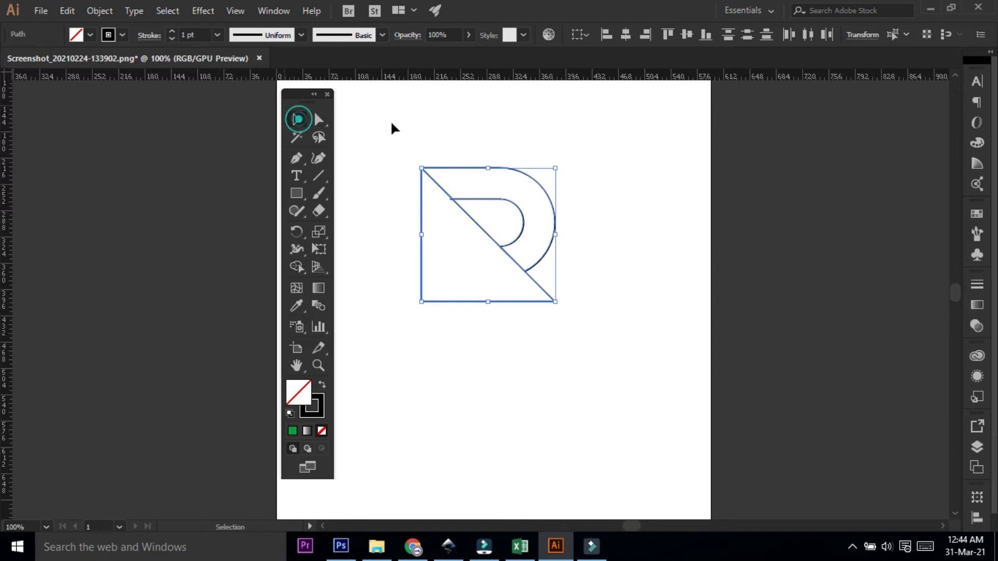
left_click(405, 122)
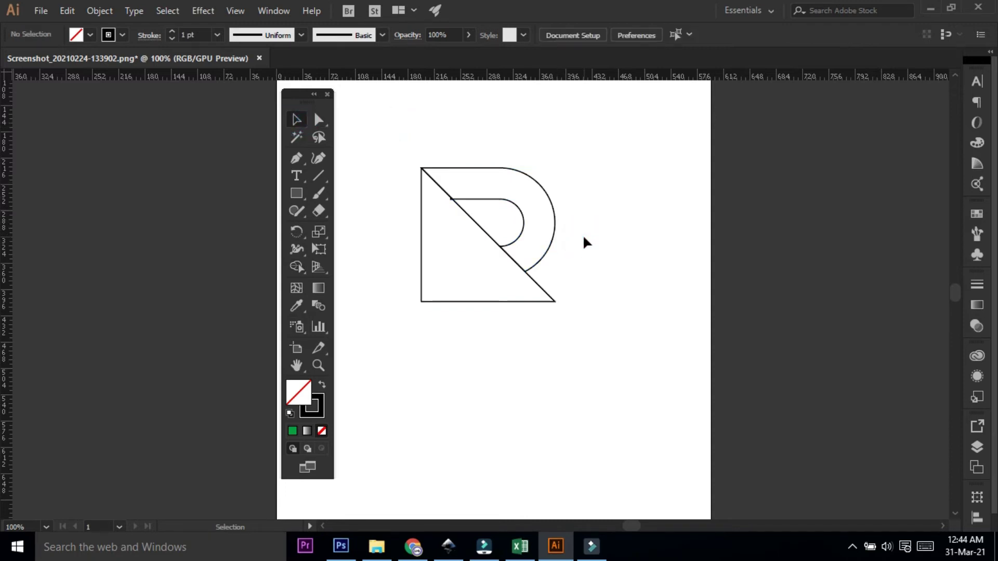
Fill the triangle part of the R with dark grey
left_click_drag(620, 372, 617, 339)
left_click(523, 314)
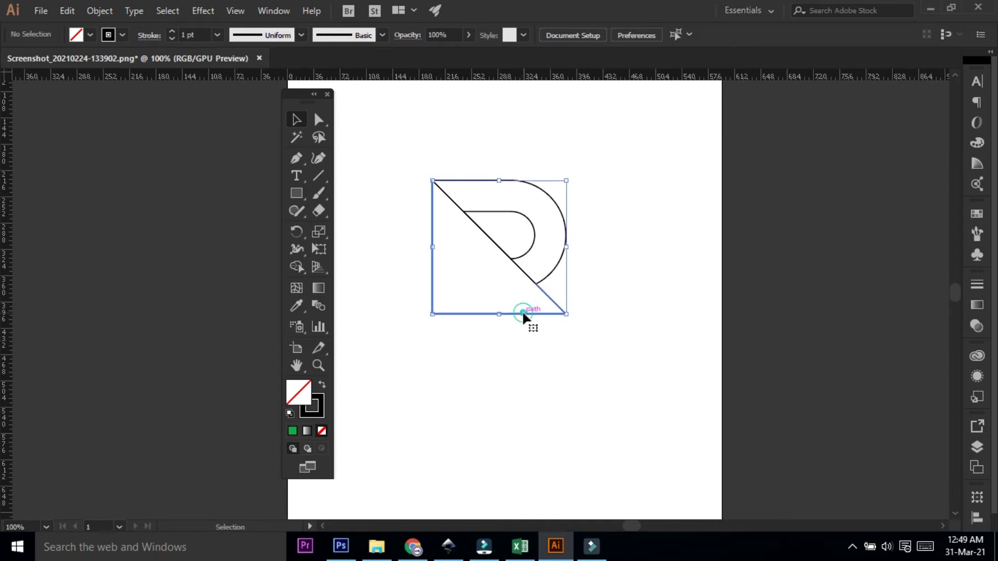
double_click(295, 390)
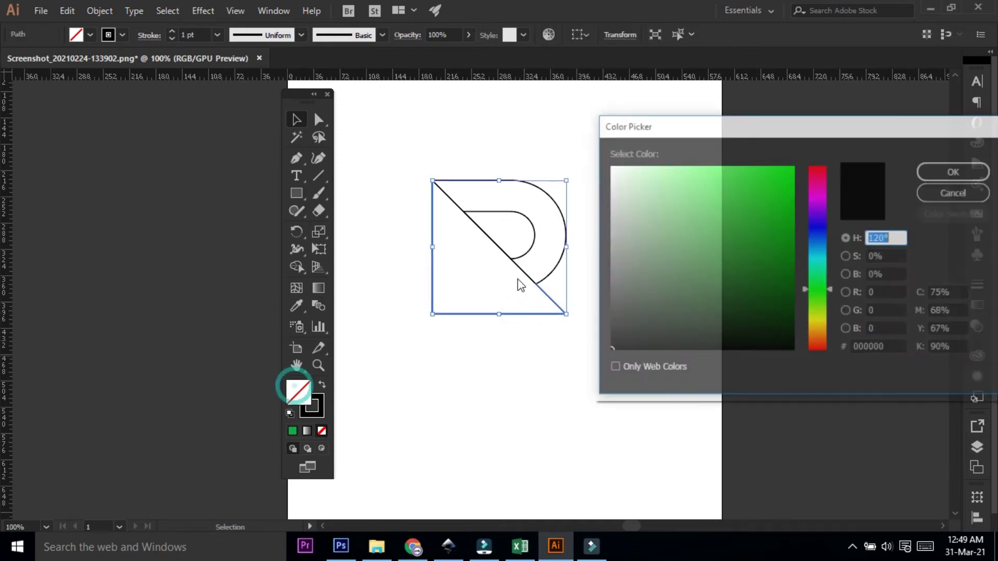
left_click_drag(609, 271, 609, 311)
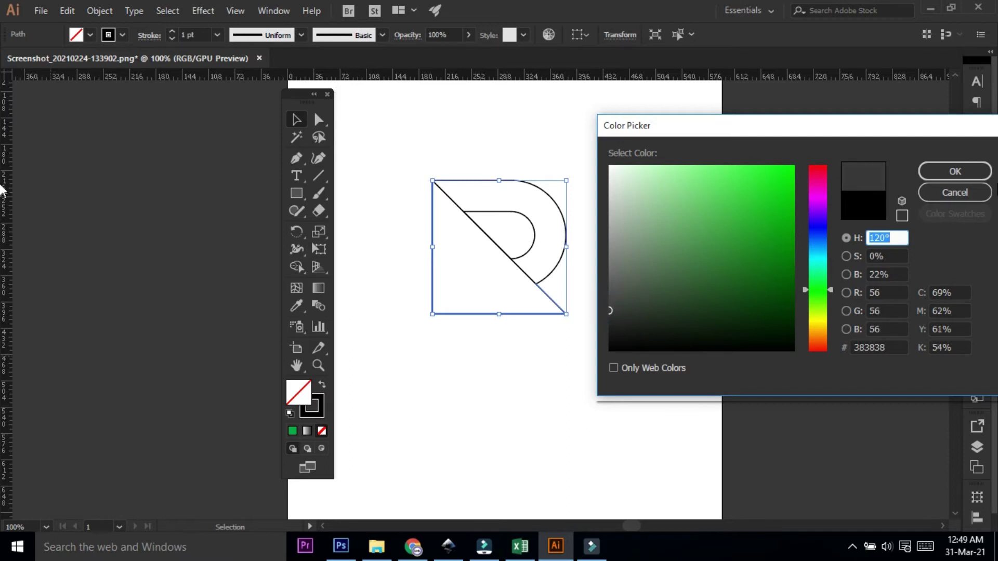
left_click(955, 171)
left_click(632, 290)
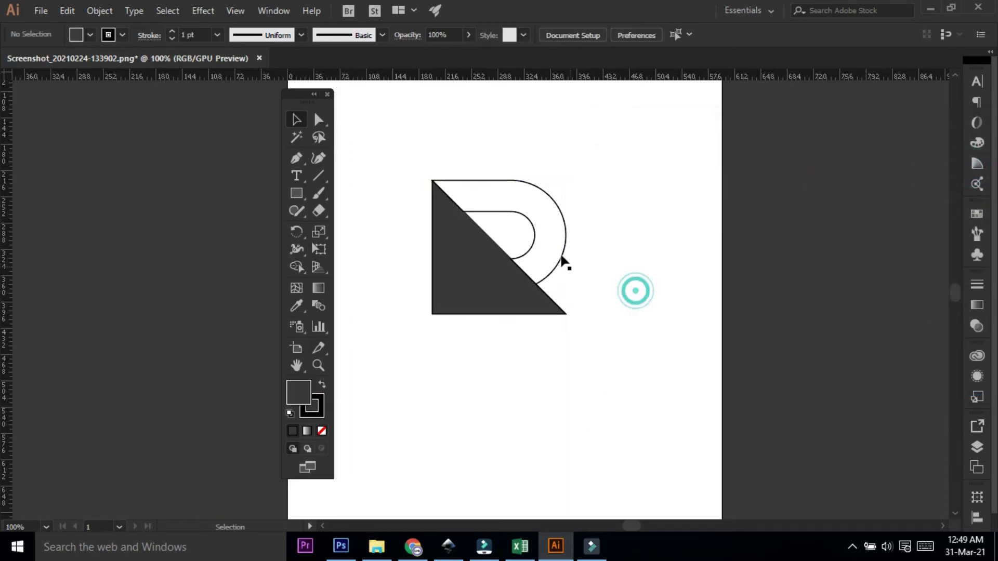
Eyedropper the triangle's dark grey onto the rounded bowl of the R
left_click(560, 253)
left_click(296, 305)
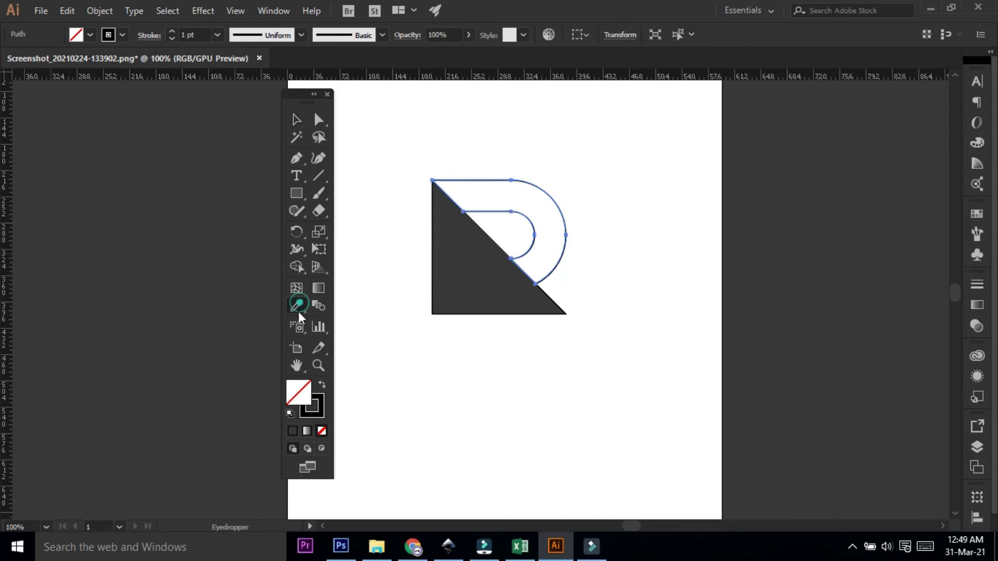
left_click(473, 287)
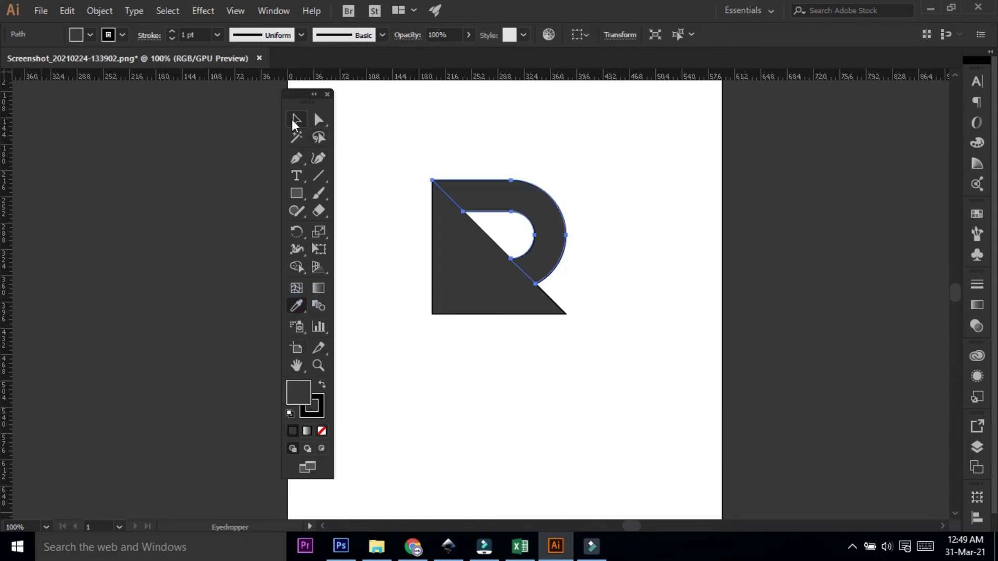
left_click(295, 120)
left_click(423, 119)
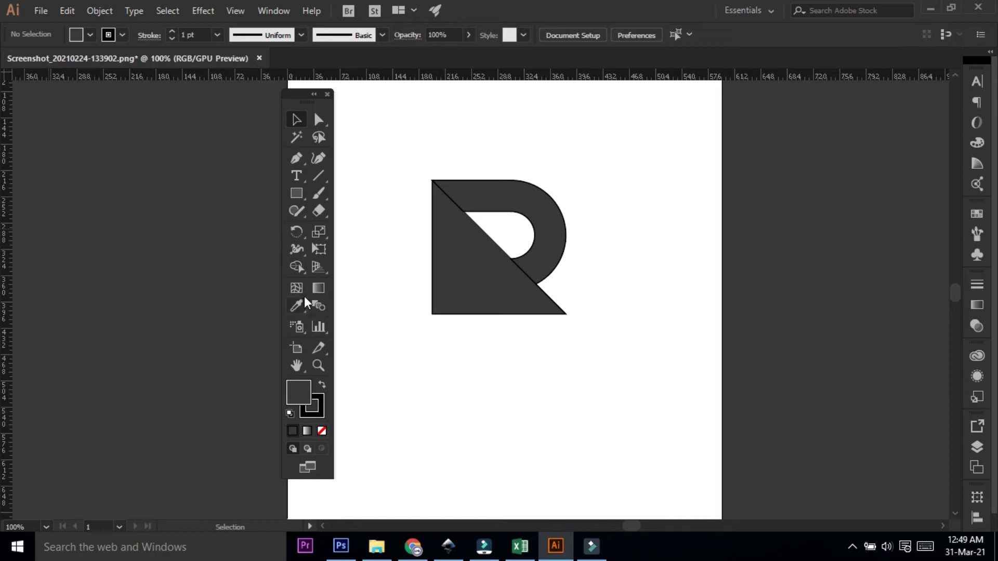
Draw a dark red diagonal line from the R's top-left to bottom-right corner
left_click(318, 177)
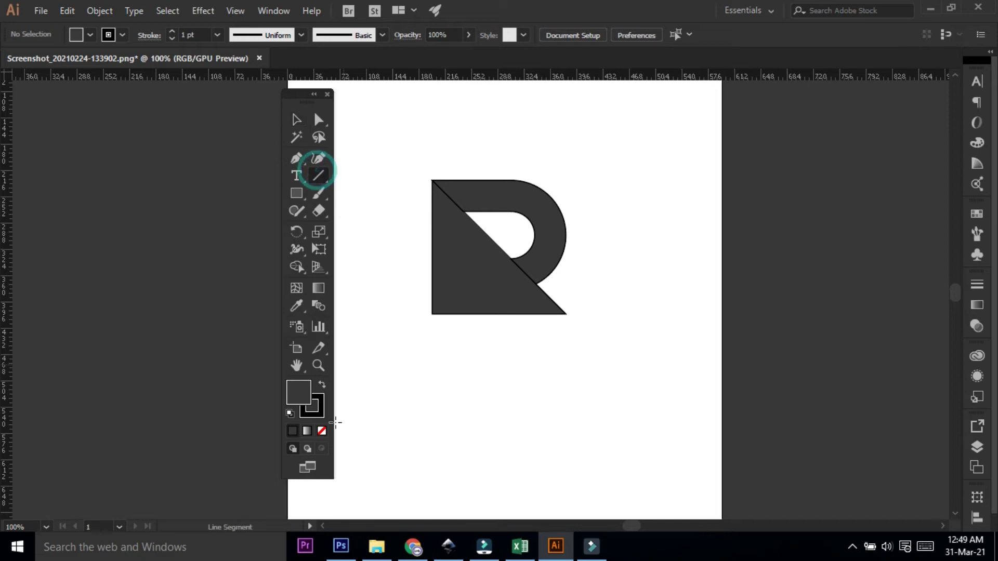
left_click(315, 409)
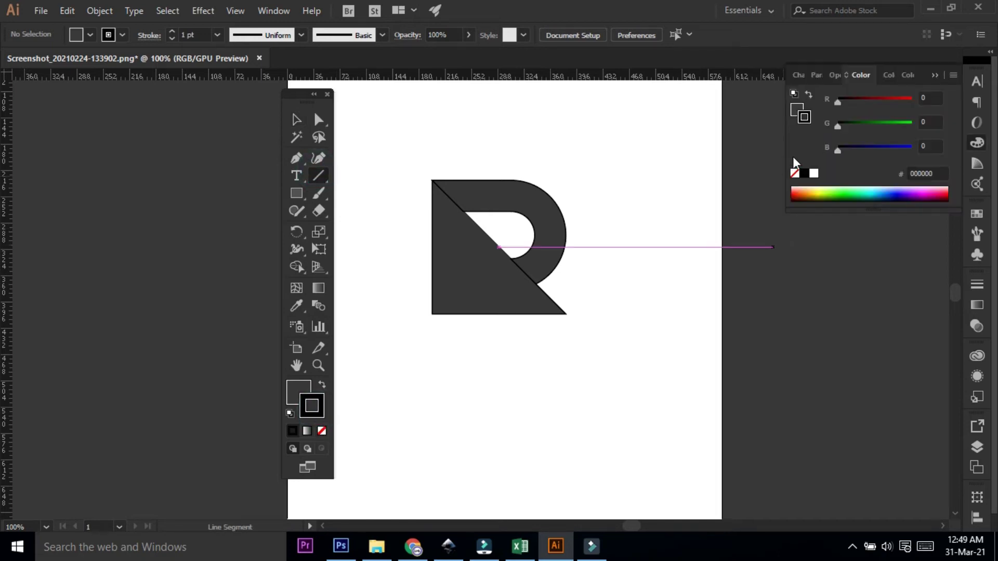
left_click(797, 195)
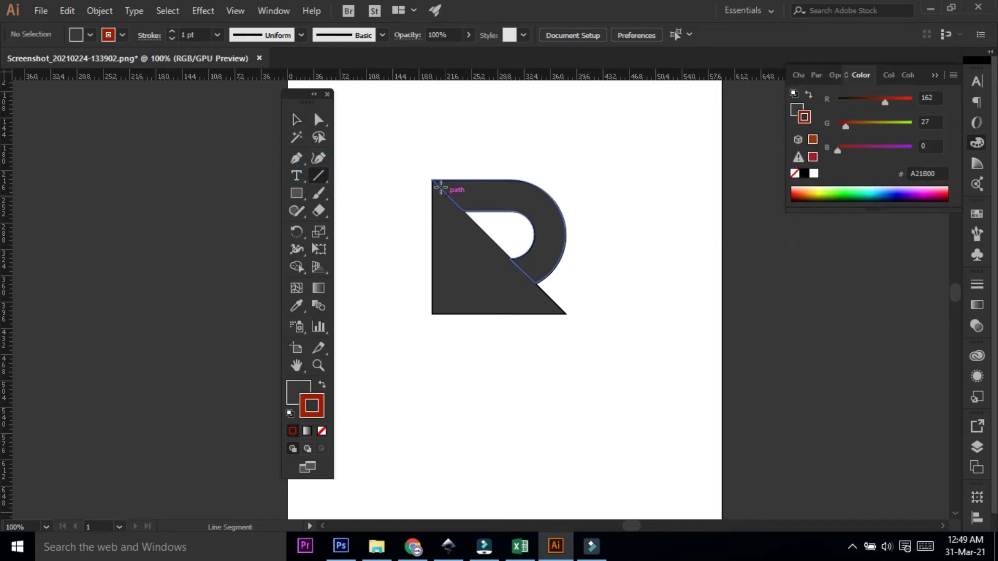
left_click_drag(432, 181, 567, 314)
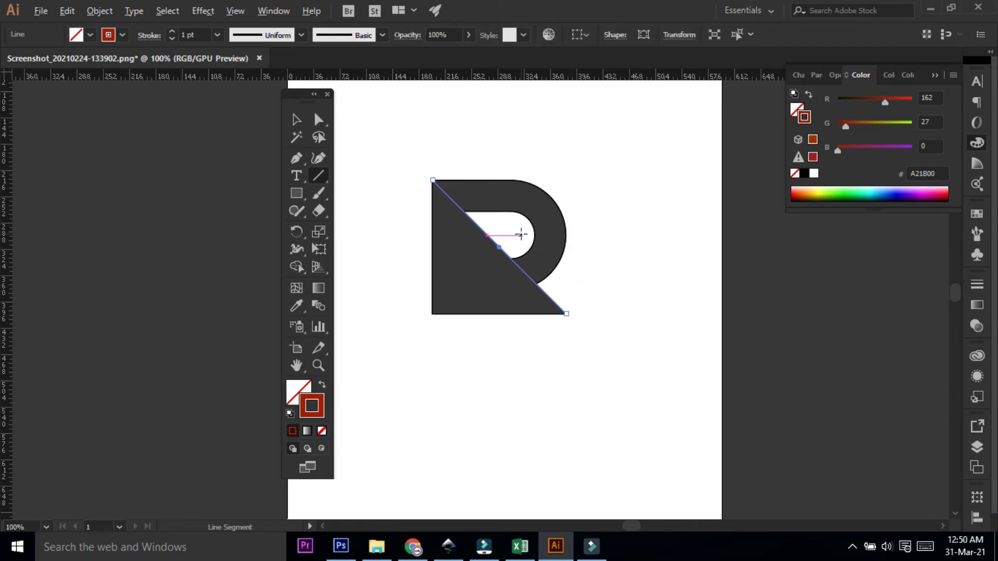
Copy the diagonal into parallel lines and select the R with all three lines
scroll(541, 229, "up", 1)
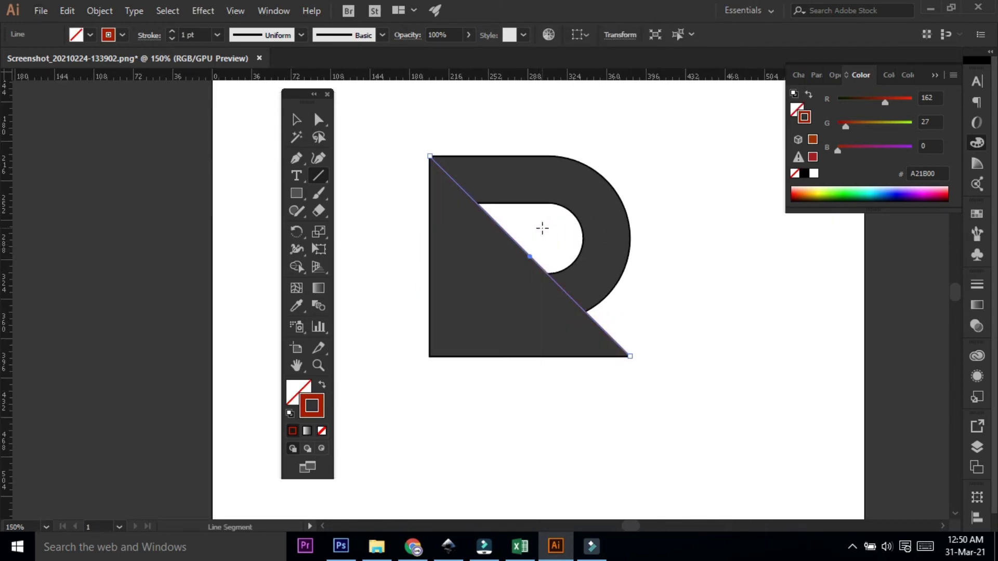
left_click(296, 119)
left_click(604, 341)
mouse_move(605, 336)
left_mouse_down()
mouse_move(563, 408)
mouse_move(635, 312)
left_mouse_up()
left_click(680, 304)
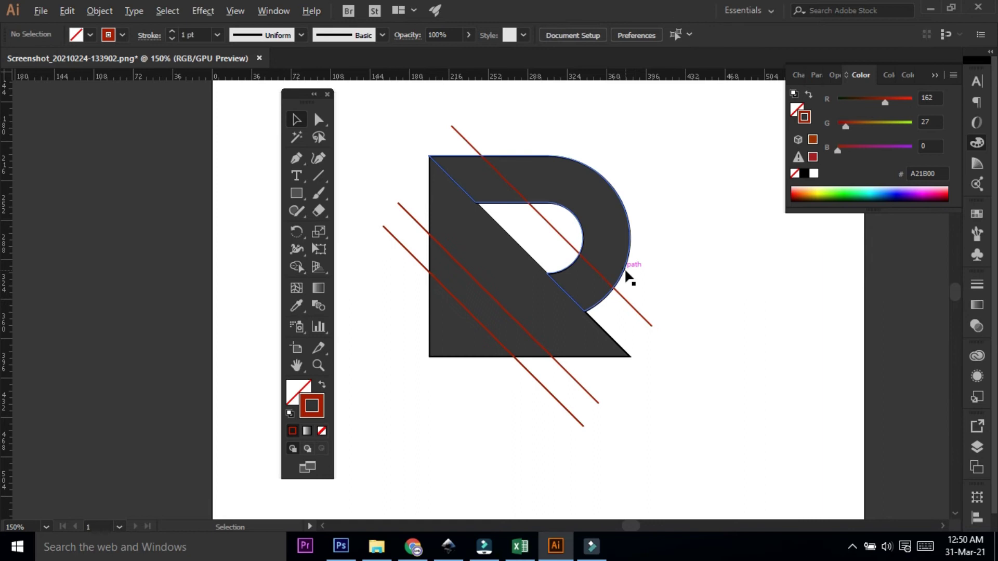
key("ctrl+minus")
left_click_drag(434, 161, 630, 336)
left_click_drag(375, 118, 626, 398)
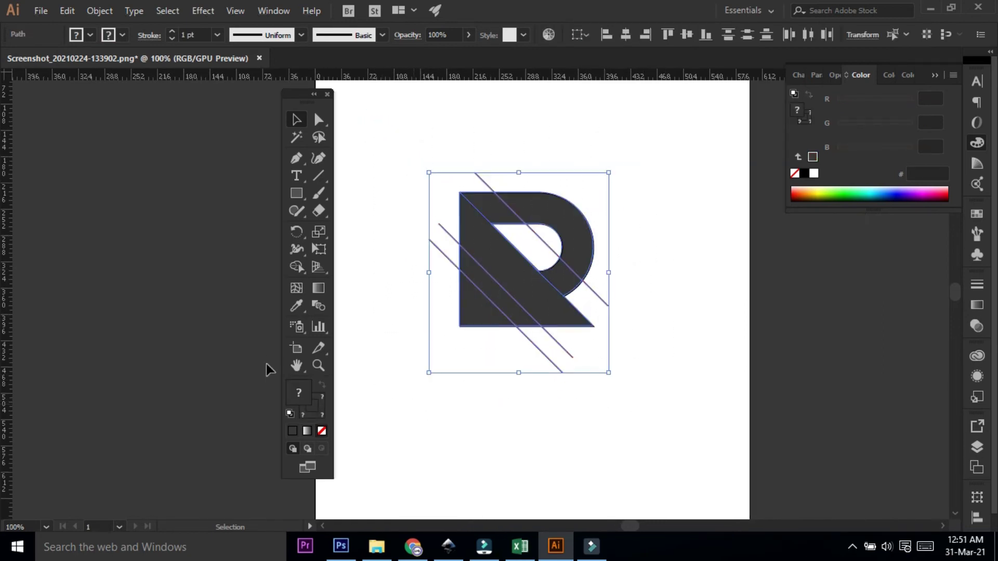
Cut out the two diagonal strips and delete leftover line stubs with Shape Builder
left_click(297, 267)
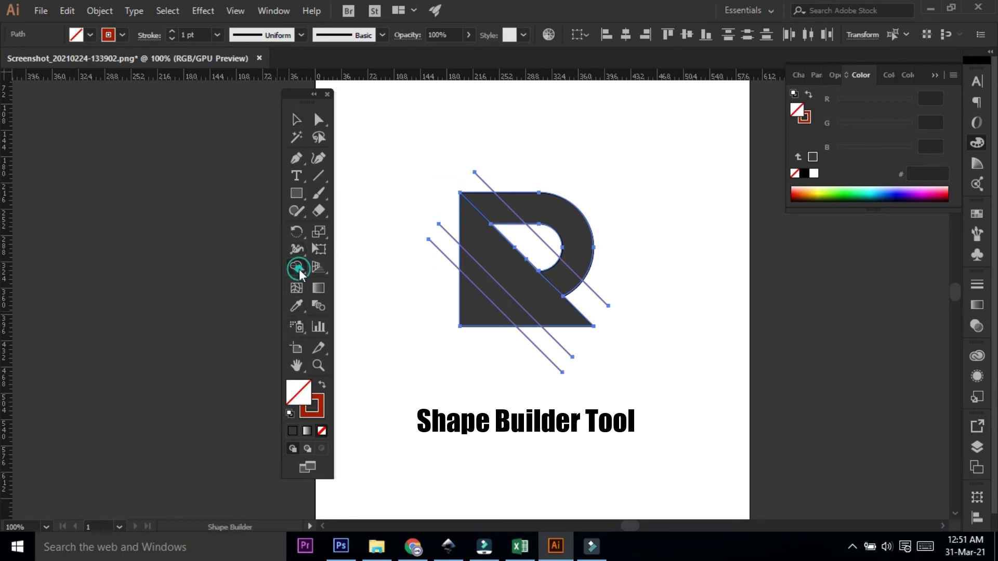
left_click(500, 306, "alt")
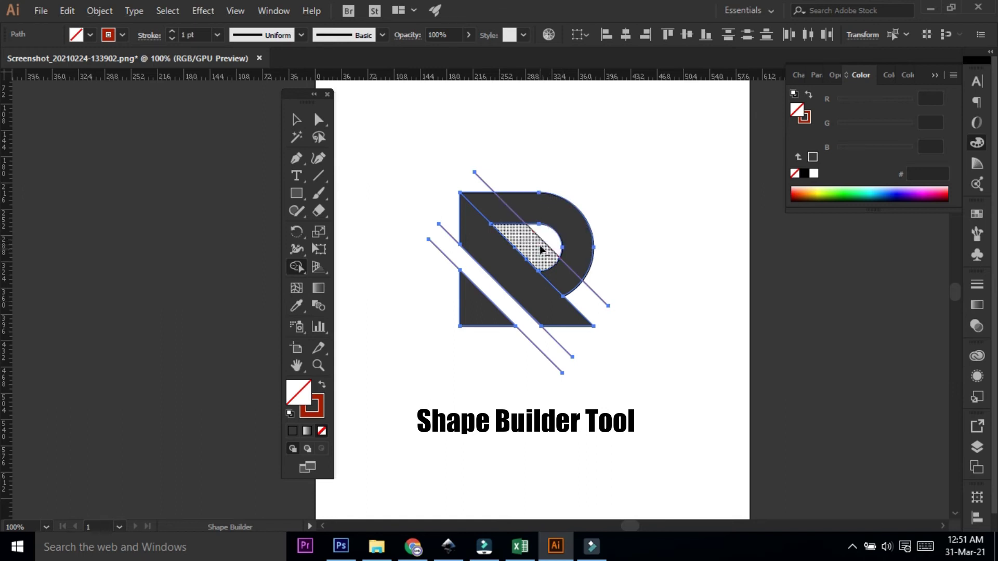
left_click(475, 174, "alt")
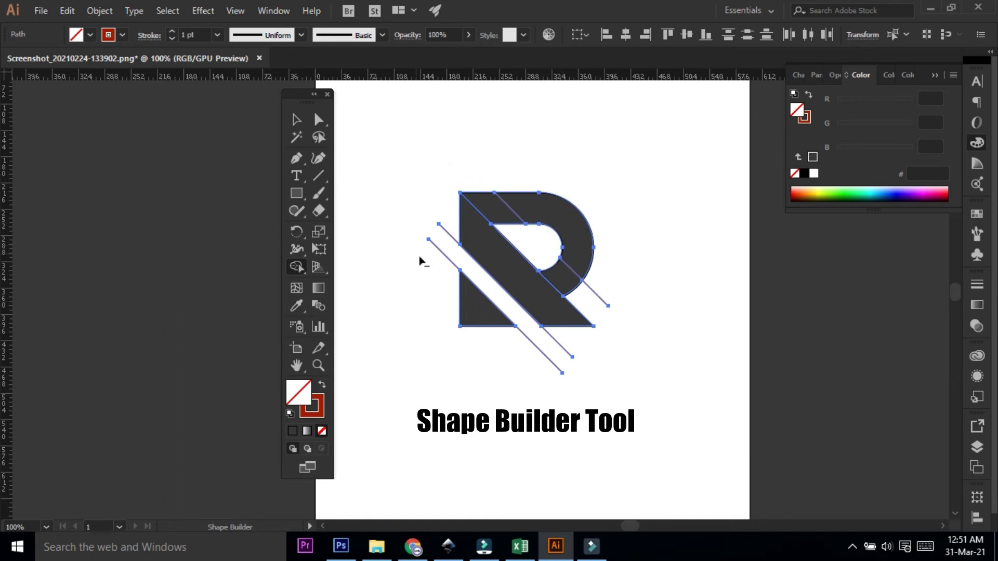
left_click_drag(430, 258, 450, 228)
left_click_drag(546, 364, 576, 344)
left_click_drag(607, 279, 595, 311, "alt")
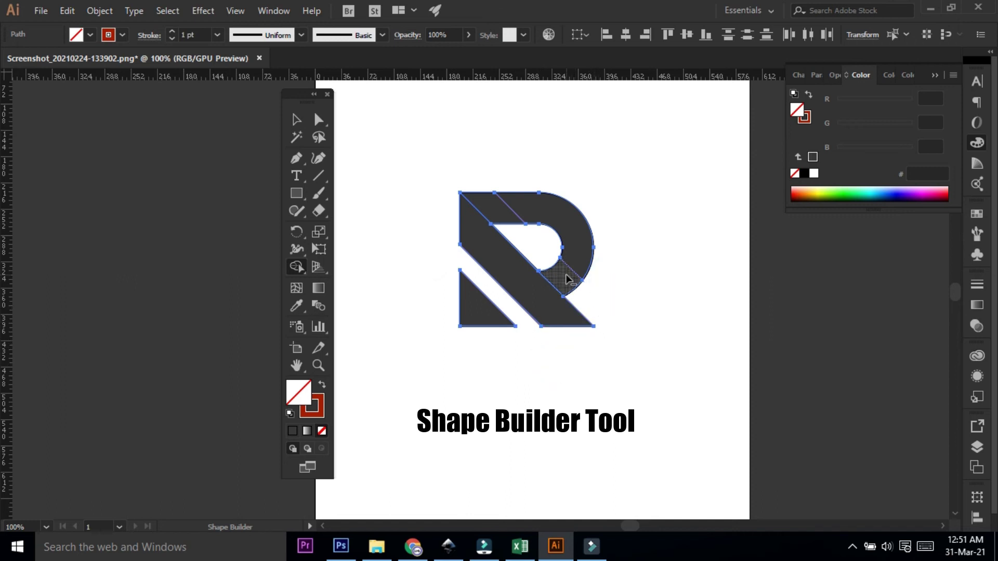
left_click(494, 214, "alt")
left_click(561, 285, "alt")
left_click(358, 126)
Group the upper and lower white stripe pieces together
left_click(294, 119)
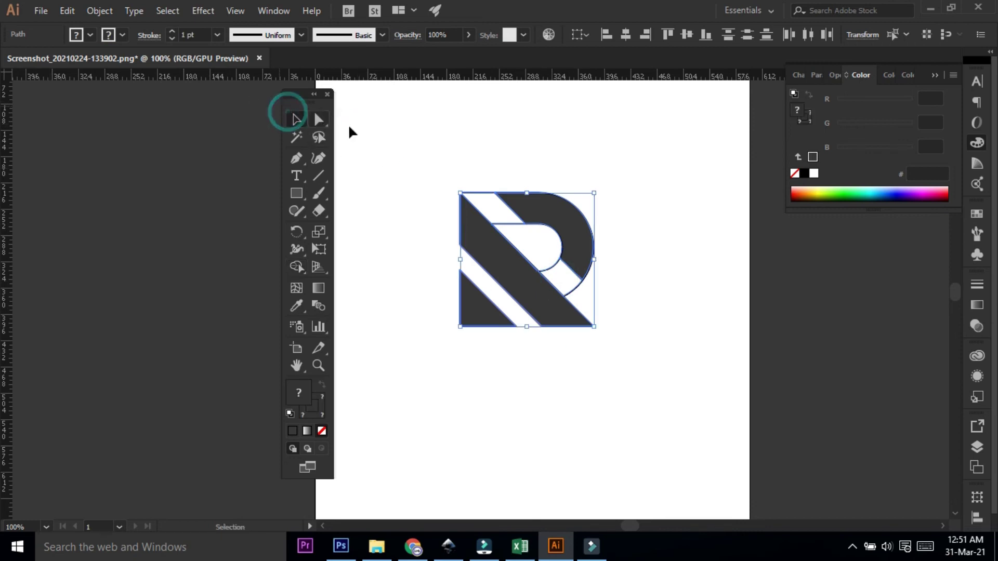
left_click(401, 138)
left_click(507, 222)
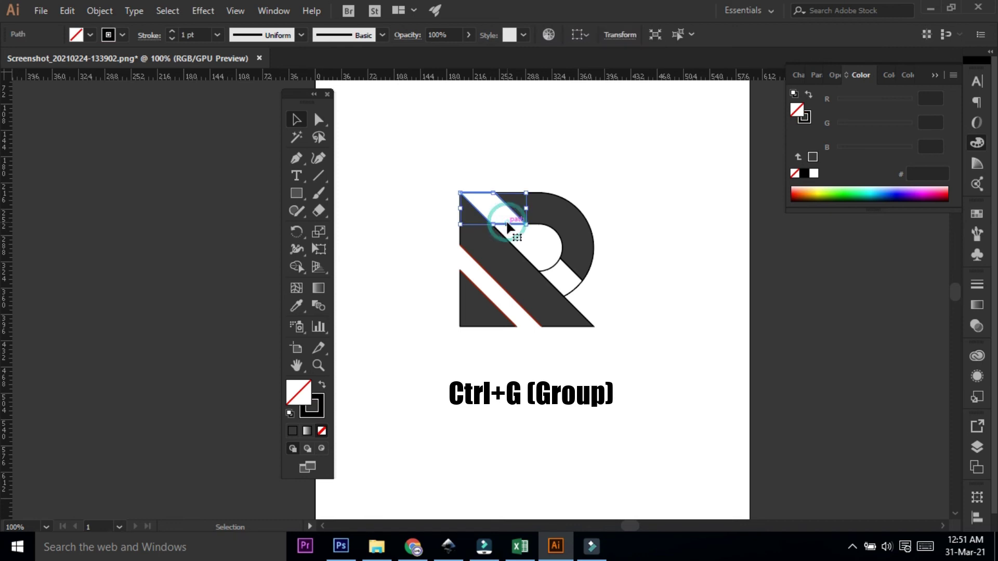
left_click(577, 290, "shift")
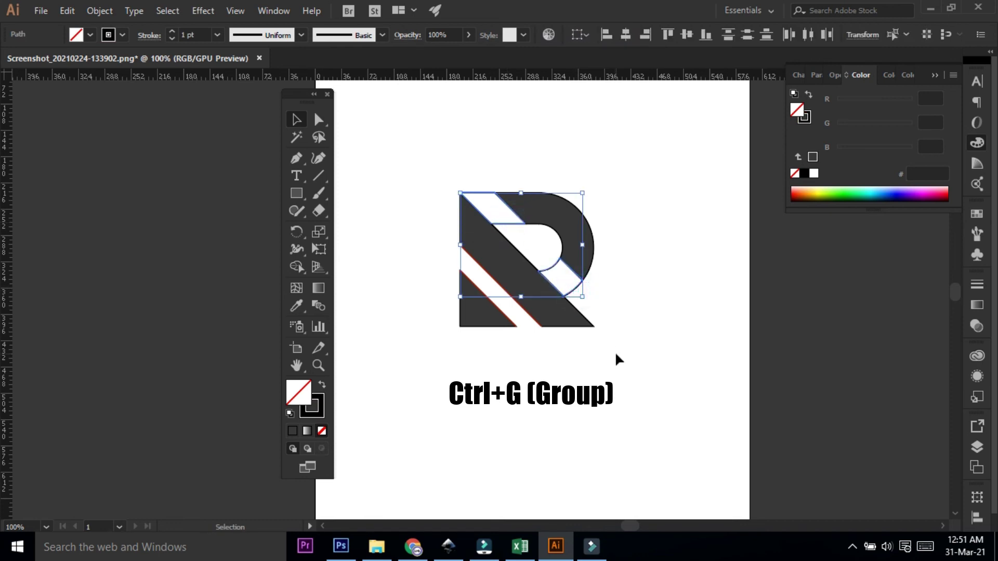
key("ctrl+g")
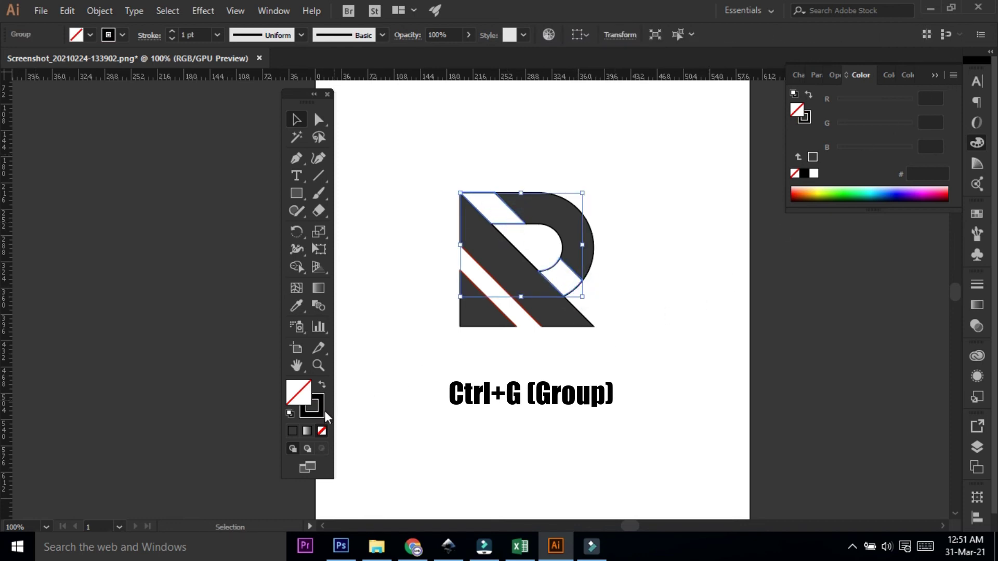
Fill the selected stripe with light grey ACAFAC
double_click(303, 397)
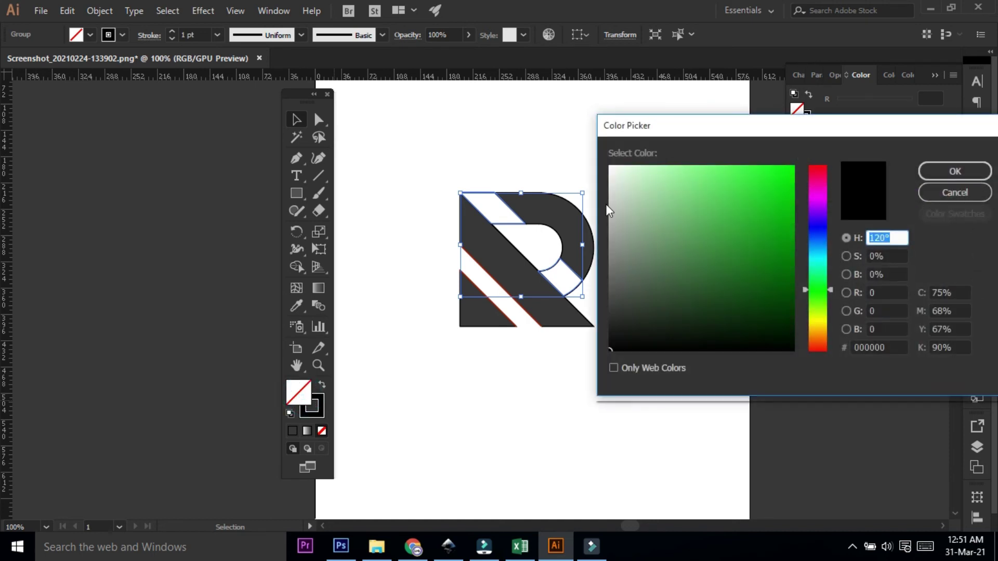
left_click_drag(614, 200, 614, 222)
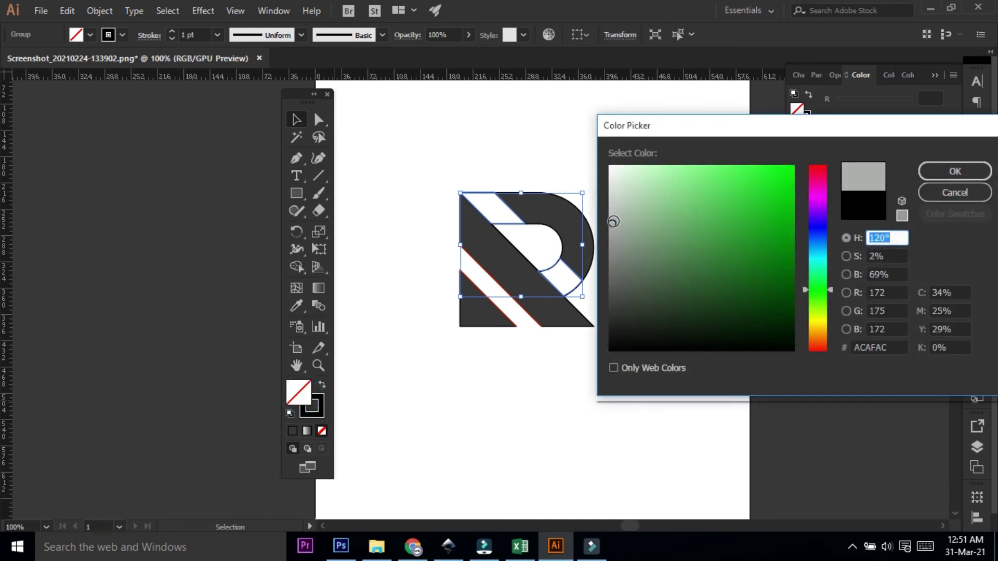
left_click(936, 173)
left_click(690, 270)
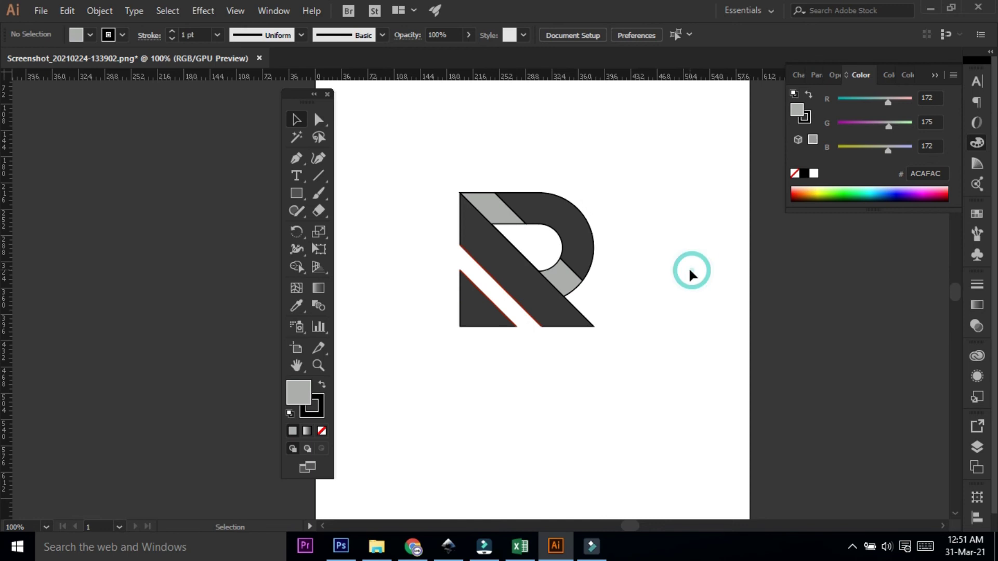
Set the stroke to None on all pieces of the R
left_click_drag(416, 187, 621, 353)
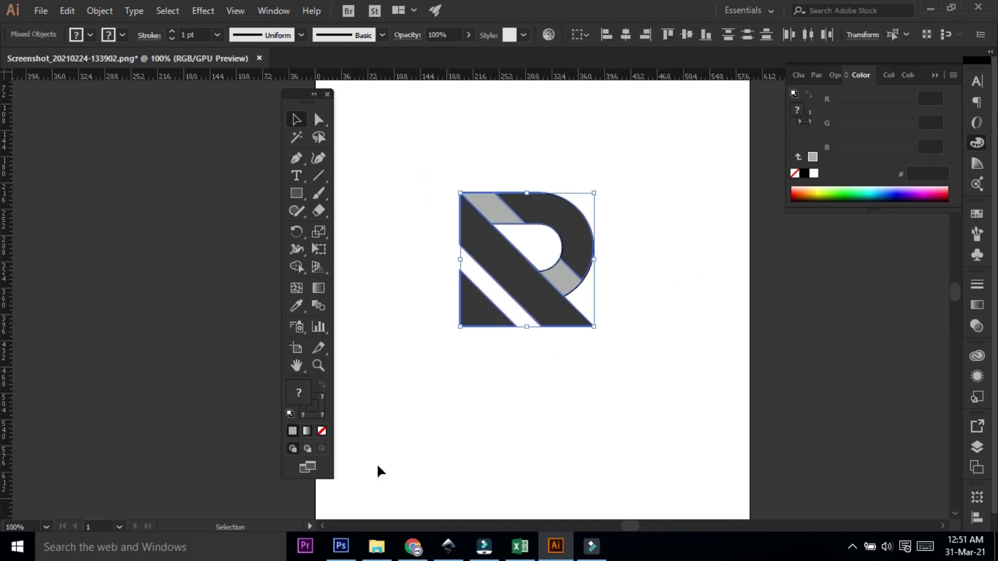
left_click(312, 413)
left_click(322, 430)
left_click(486, 425)
left_click(640, 344)
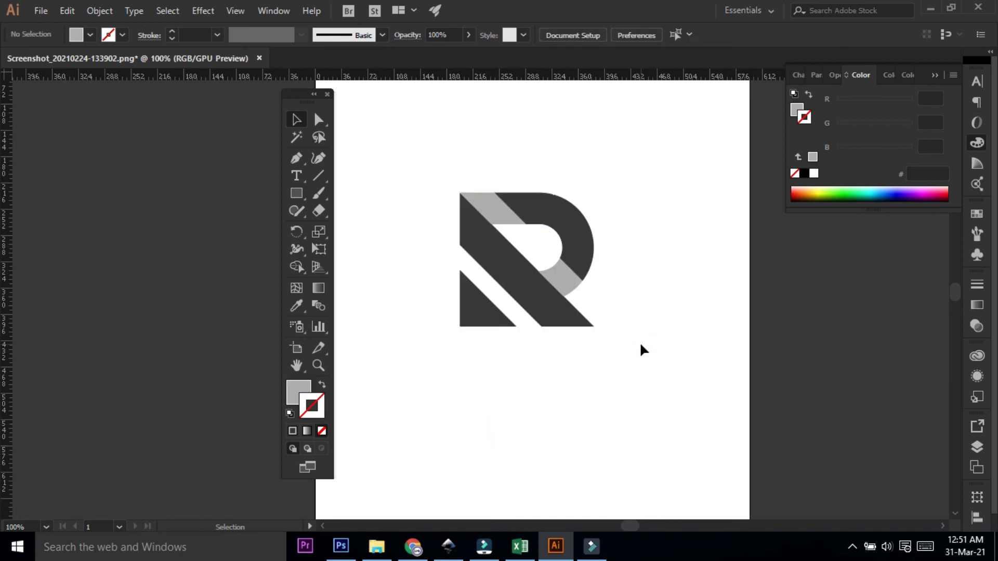
Group the main dark piece, dark diagonal stripe and small bottom-left triangle
left_click(584, 264)
left_click(549, 325, "shift")
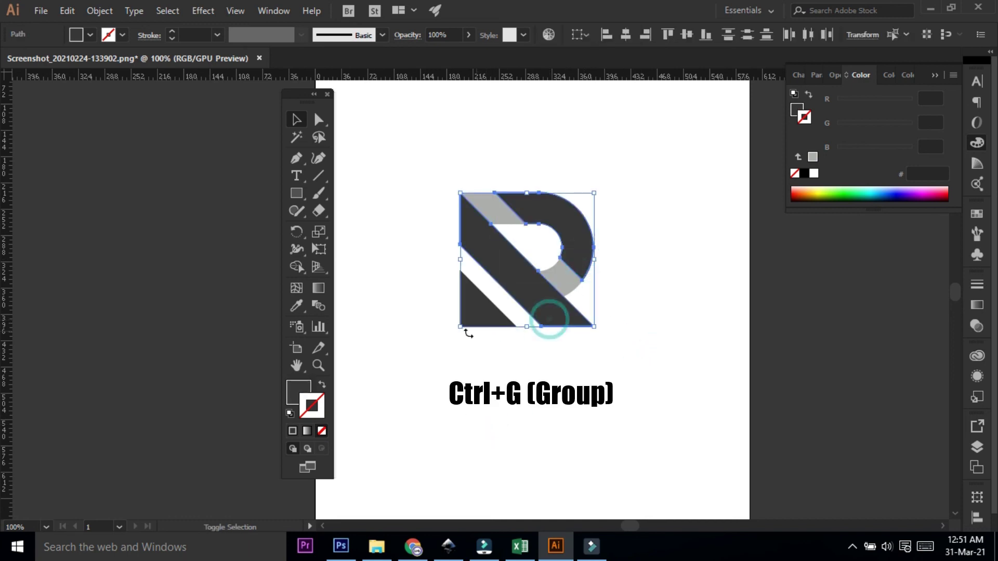
left_click(476, 319, "shift")
key("ctrl+g")
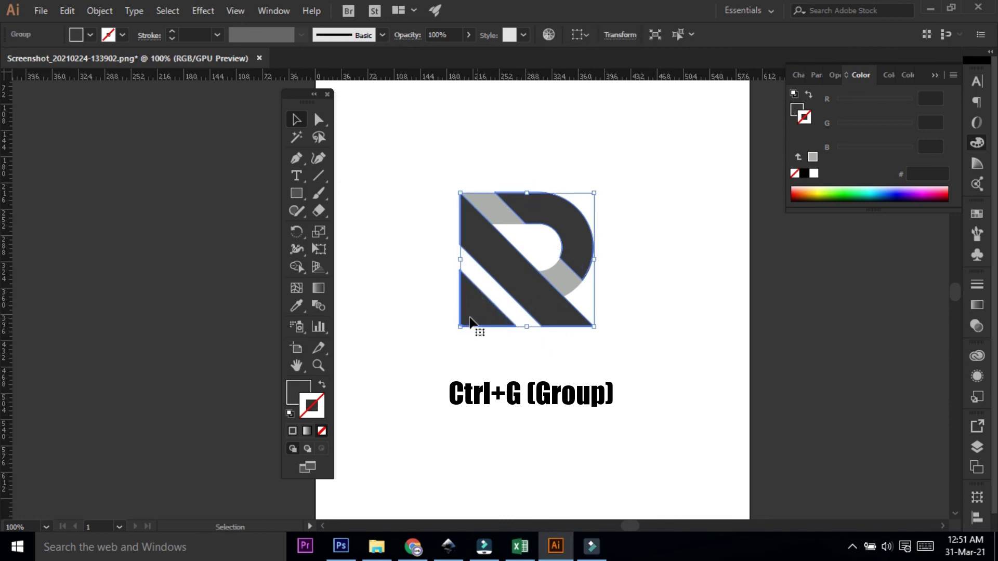
left_click(448, 136)
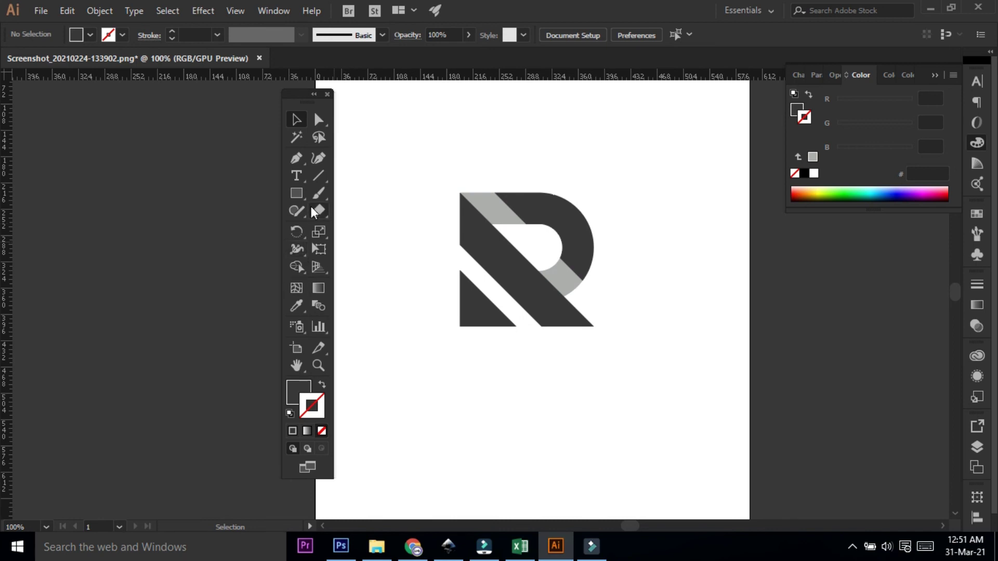
Draw a large black-filled rectangle over the R and send it to the back
left_click(297, 193)
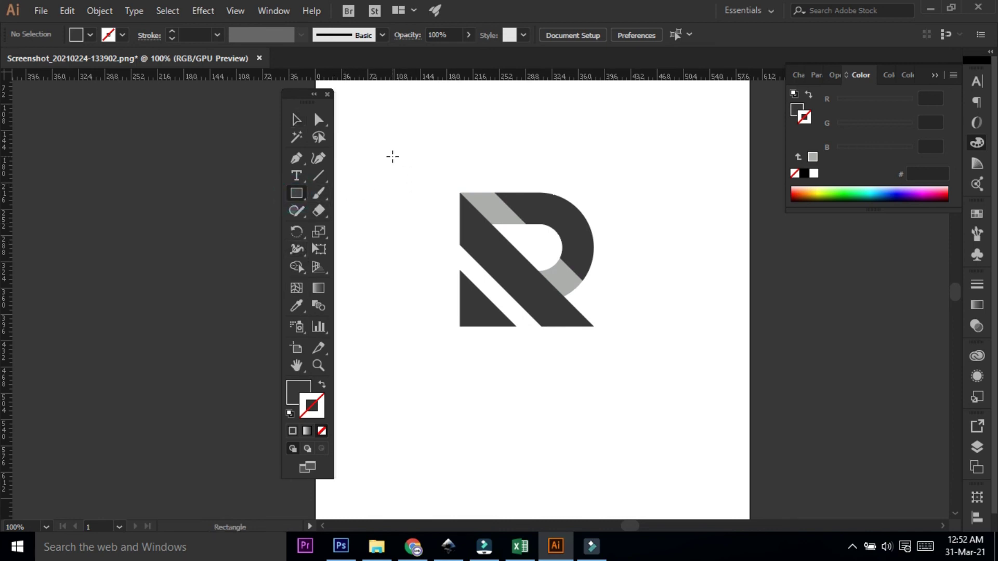
left_click_drag(384, 153, 663, 392)
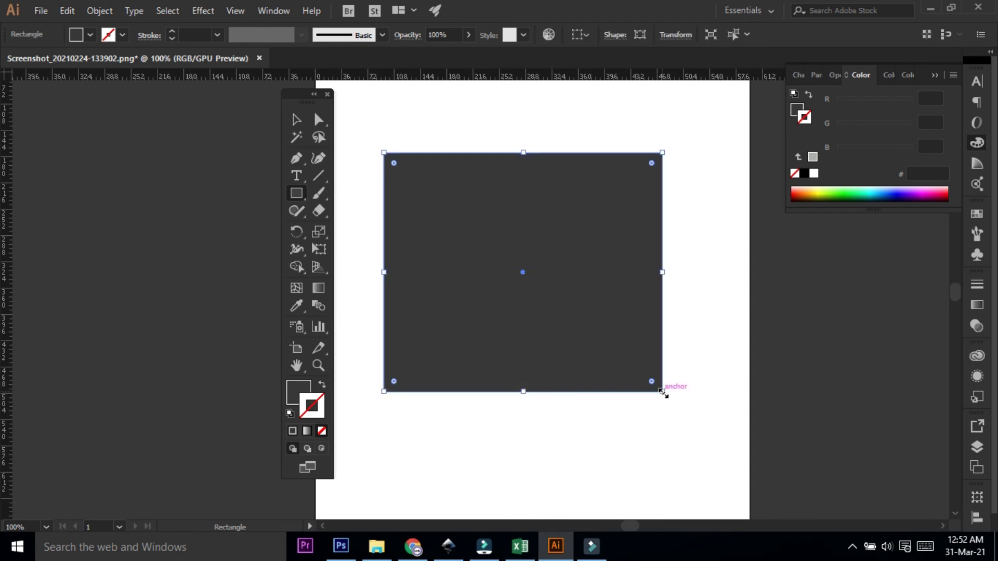
left_click(288, 398)
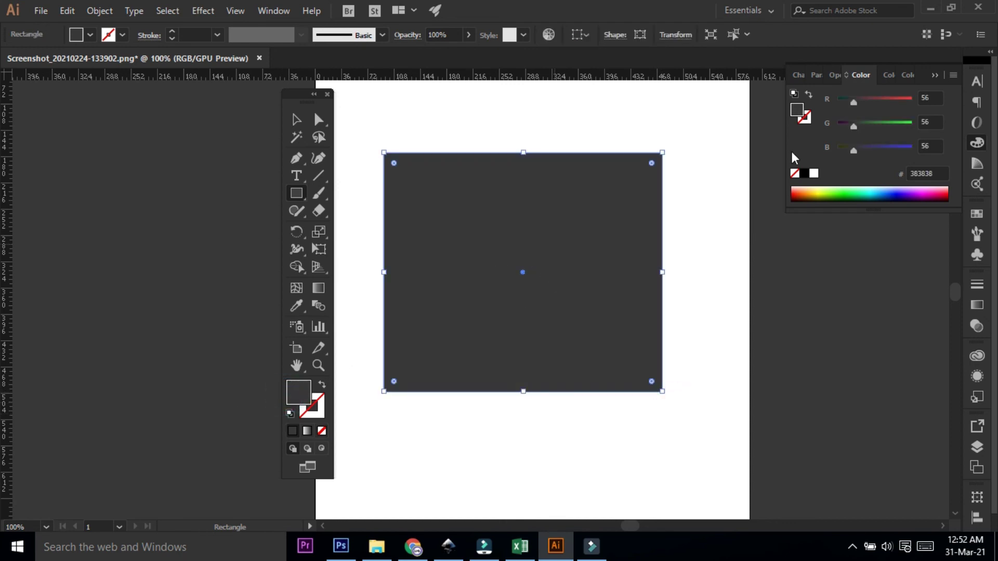
left_click(805, 174)
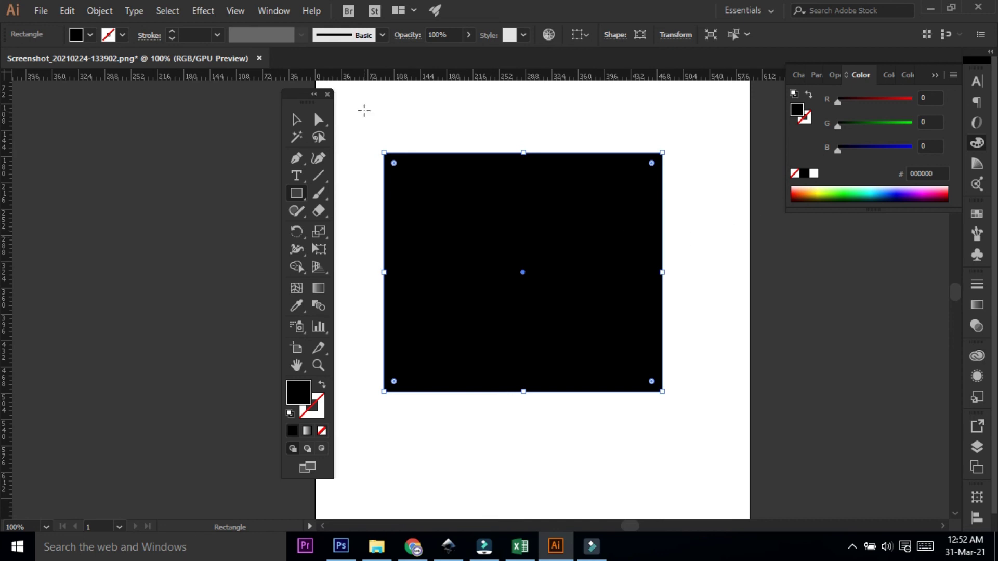
left_click(296, 120)
left_click(413, 179)
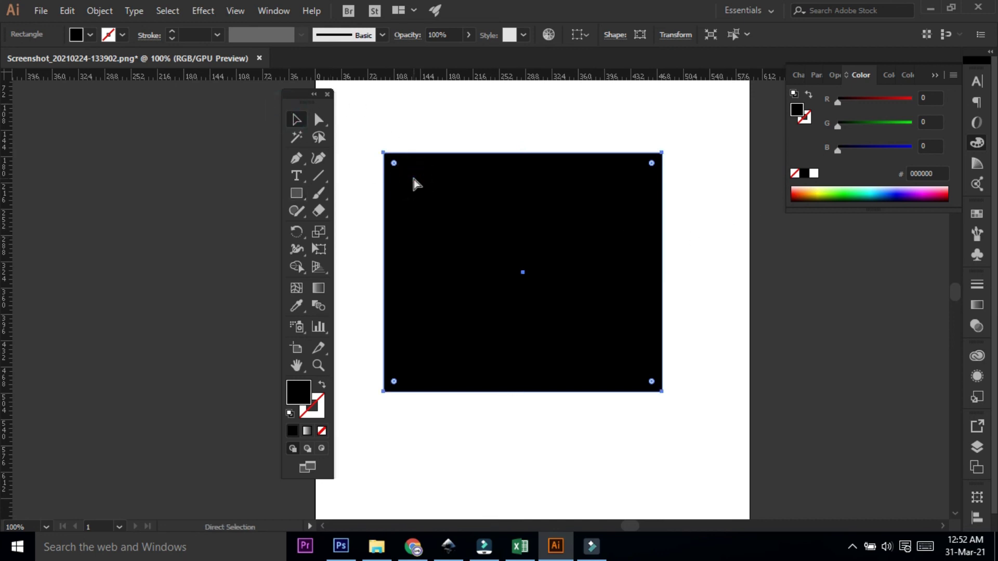
key("ctrl+shift+bracketleft")
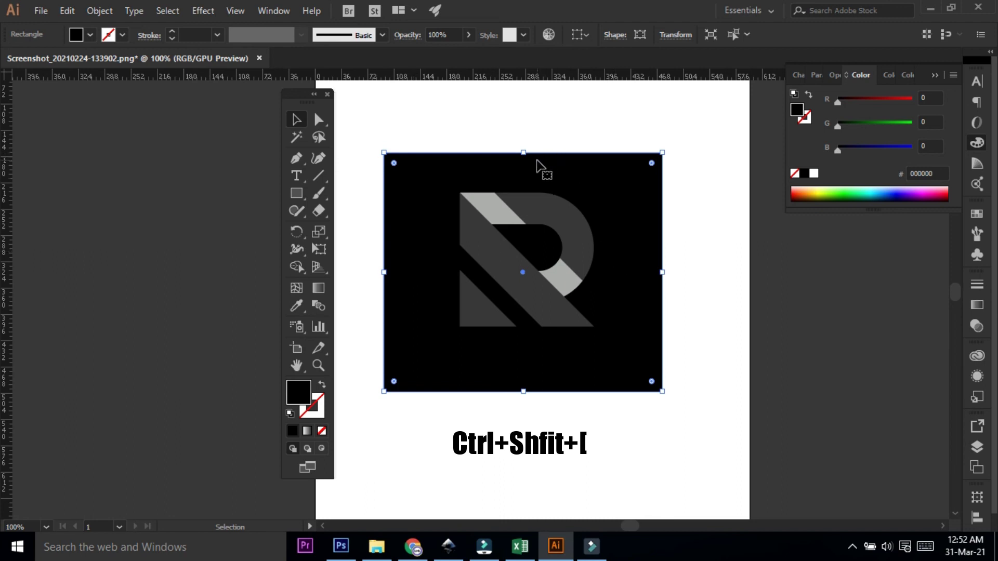
Stretch the black background up into a square and fill the R's dark pieces white
left_click_drag(524, 153, 535, 133)
left_click(545, 306)
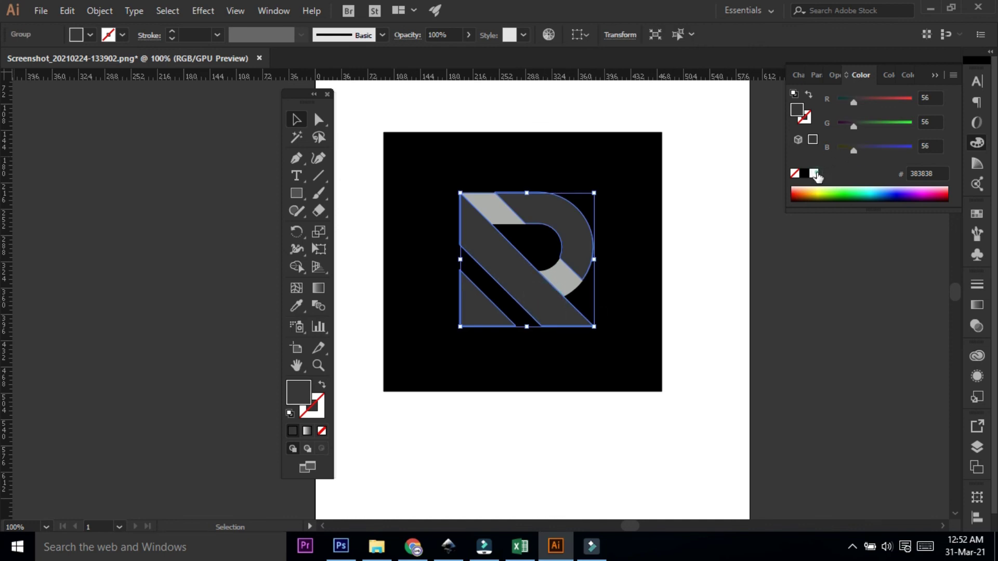
left_click(815, 174)
left_click(715, 281)
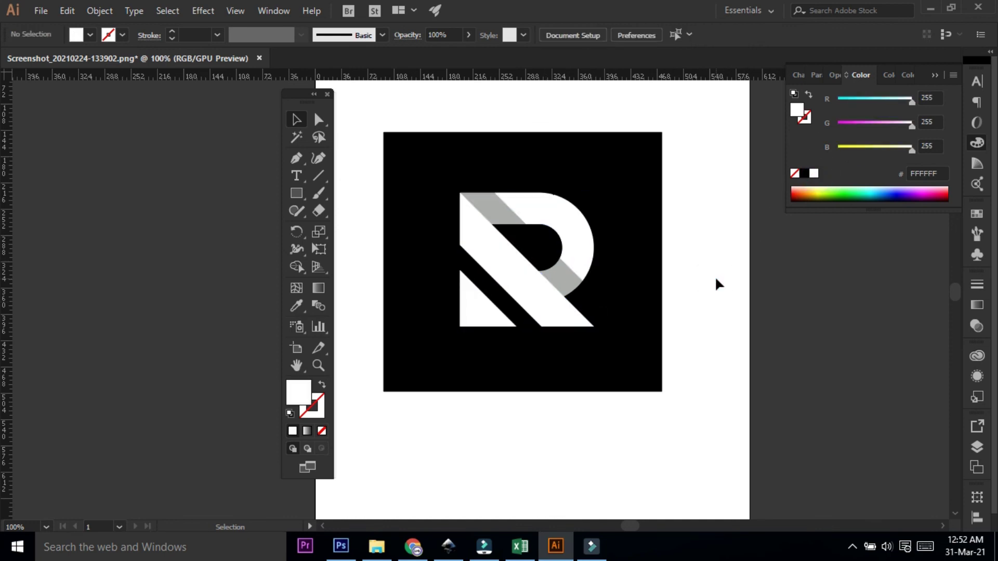